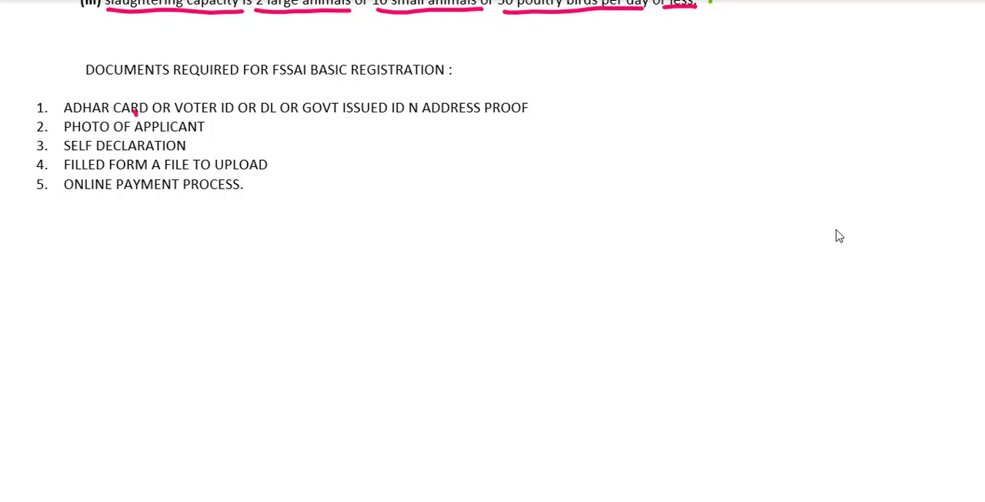
Tick the accepted ID proofs in item 1 in red, underline "APPLICANT" in item 2 and handwrite "Passport" beside it.
{"action": "left_click_drag", "start_coordinate": [136, 114], "coordinate": [148, 106]}
{"action": "mouse_move", "coordinate": [213, 119]}
{"action": "left_mouse_down"}
{"action": "mouse_move", "coordinate": [234, 108]}
{"action": "mouse_move", "coordinate": [275, 109]}
{"action": "left_mouse_up"}
{"action": "left_click_drag", "start_coordinate": [385, 121], "coordinate": [419, 109]}
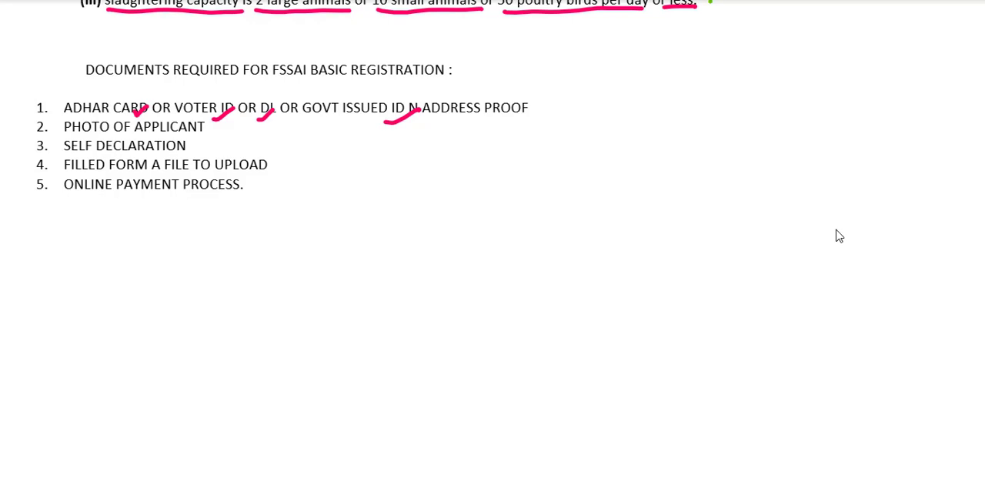
{"action": "mouse_move", "coordinate": [152, 136]}
{"action": "left_mouse_down"}
{"action": "mouse_move", "coordinate": [268, 130]}
{"action": "mouse_move", "coordinate": [277, 140]}
{"action": "mouse_move", "coordinate": [313, 121]}
{"action": "left_mouse_up"}
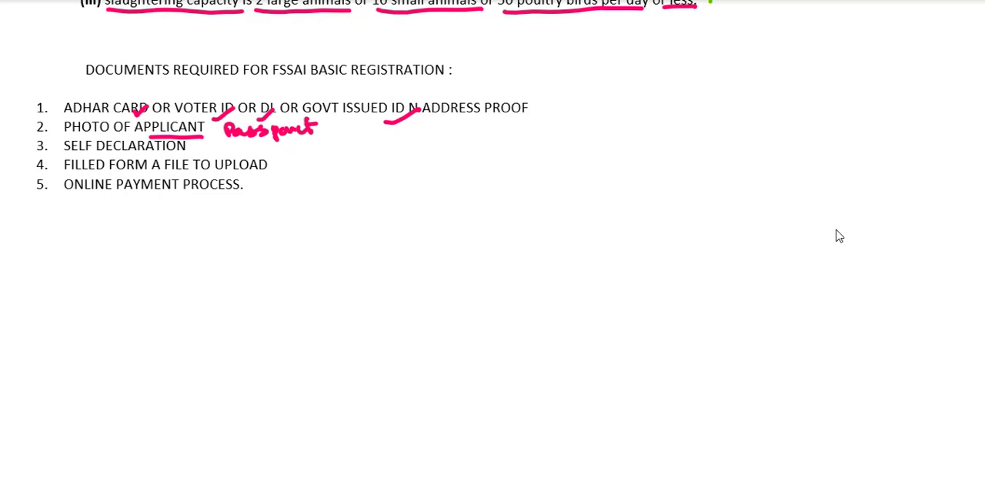
Underline the self declaration and online payment items, and handwrite an underlined "Form 'A'" beside the filled form item.
{"action": "left_click_drag", "start_coordinate": [116, 157], "coordinate": [189, 152]}
{"action": "mouse_move", "coordinate": [283, 168]}
{"action": "left_mouse_down"}
{"action": "mouse_move", "coordinate": [326, 174]}
{"action": "mouse_move", "coordinate": [334, 159]}
{"action": "mouse_move", "coordinate": [339, 171]}
{"action": "mouse_move", "coordinate": [397, 177]}
{"action": "mouse_move", "coordinate": [377, 158]}
{"action": "mouse_move", "coordinate": [398, 160]}
{"action": "left_mouse_up"}
{"action": "left_click_drag", "start_coordinate": [331, 188], "coordinate": [401, 186]}
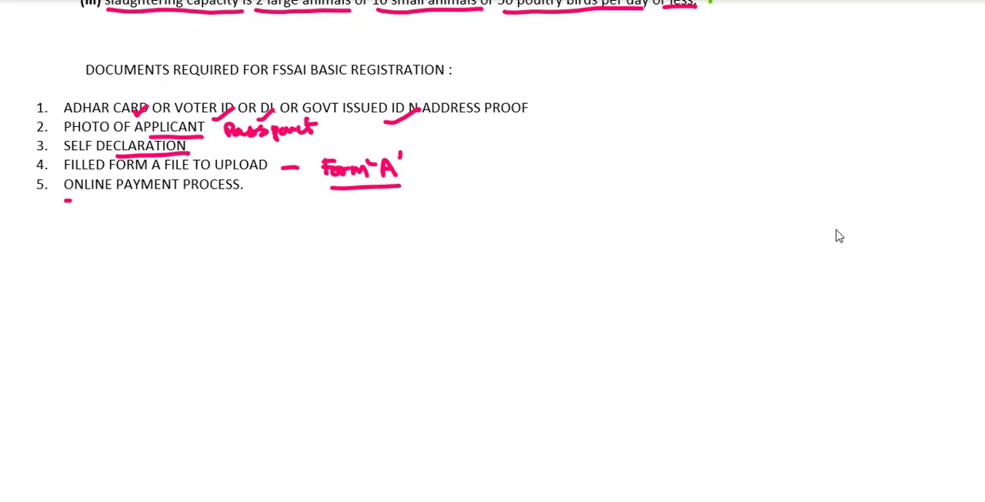
{"action": "left_click_drag", "start_coordinate": [68, 200], "coordinate": [263, 194]}
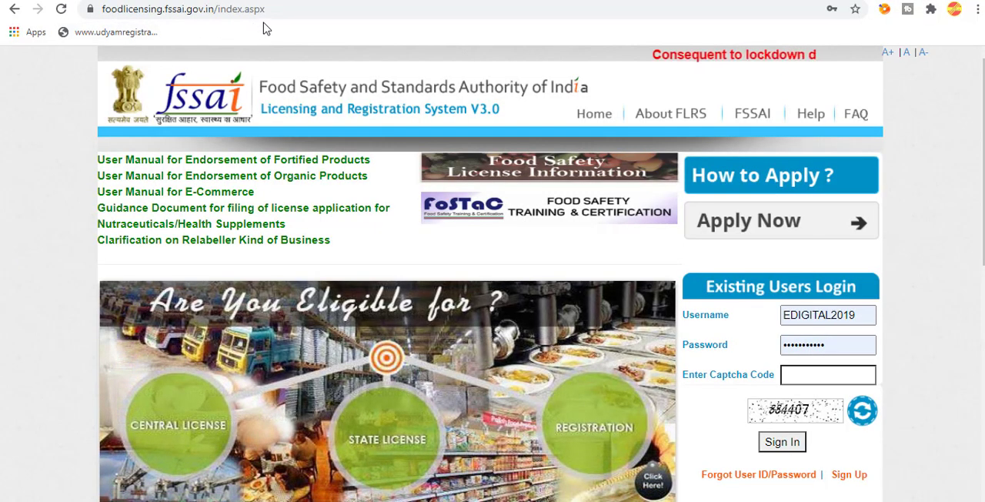
On the FSSAI licensing site, open the FBO Sign Up form, review its required fields and cancel out of it.
{"action": "scroll", "coordinate": [843, 454], "scroll_direction": "down", "scroll_amount": 1}
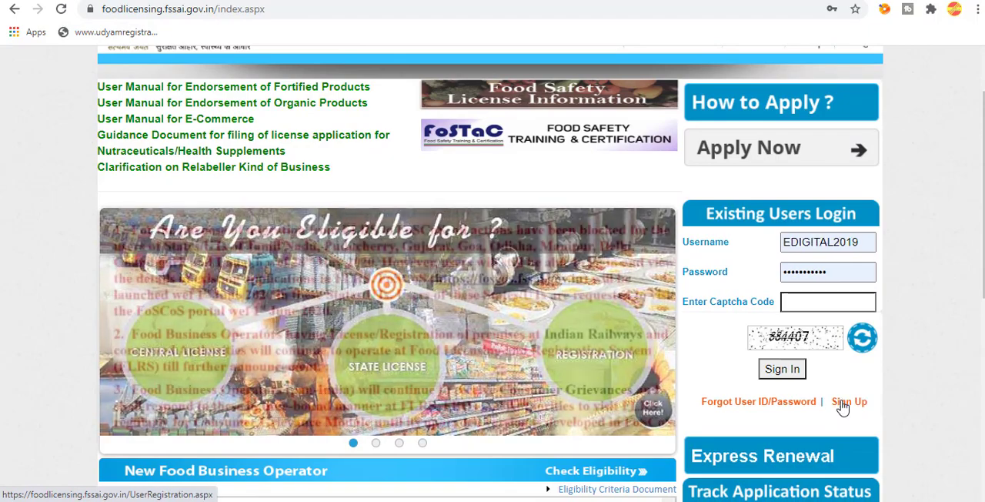
{"action": "scroll", "coordinate": [843, 414], "scroll_direction": "up", "scroll_amount": 1}
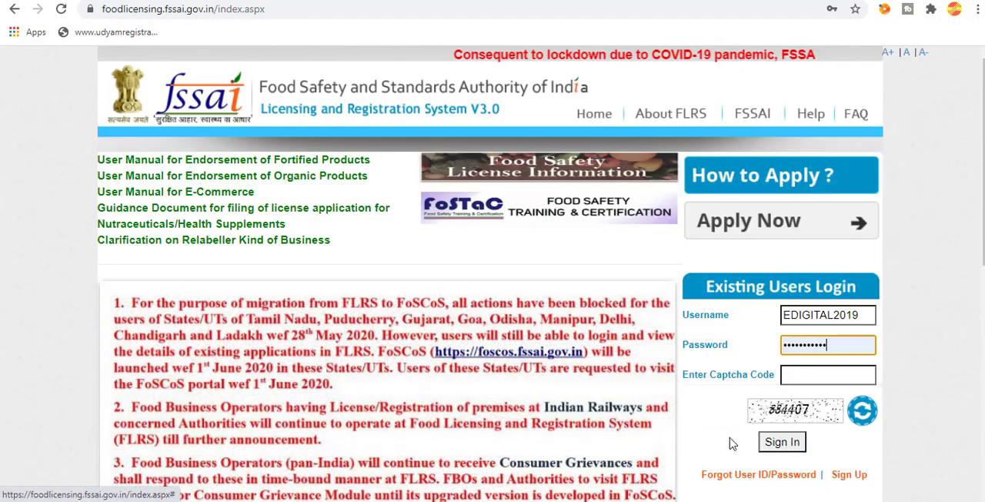
{"action": "left_click", "coordinate": [849, 474]}
{"action": "scroll", "coordinate": [531, 242], "scroll_direction": "down", "scroll_amount": 1}
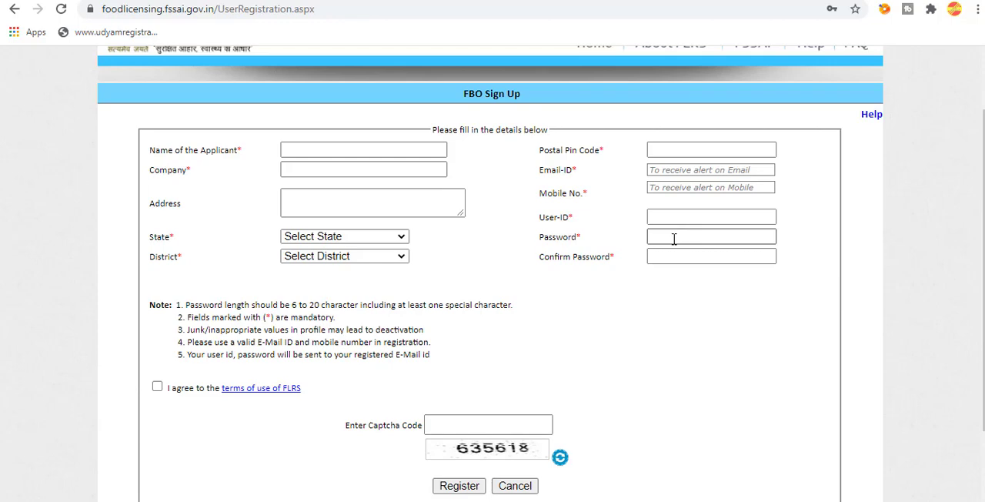
{"action": "scroll", "coordinate": [473, 457], "scroll_direction": "down", "scroll_amount": 1}
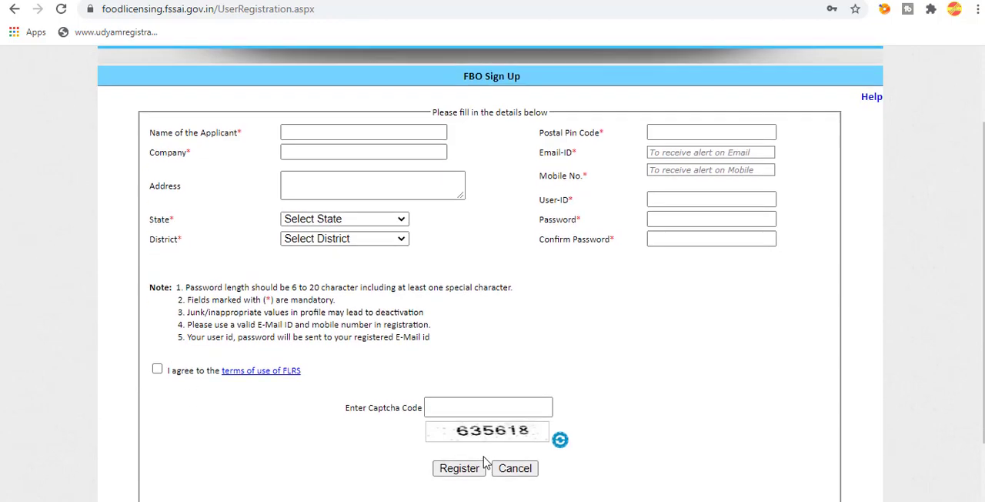
{"action": "scroll", "coordinate": [497, 296], "scroll_direction": "up", "scroll_amount": 1}
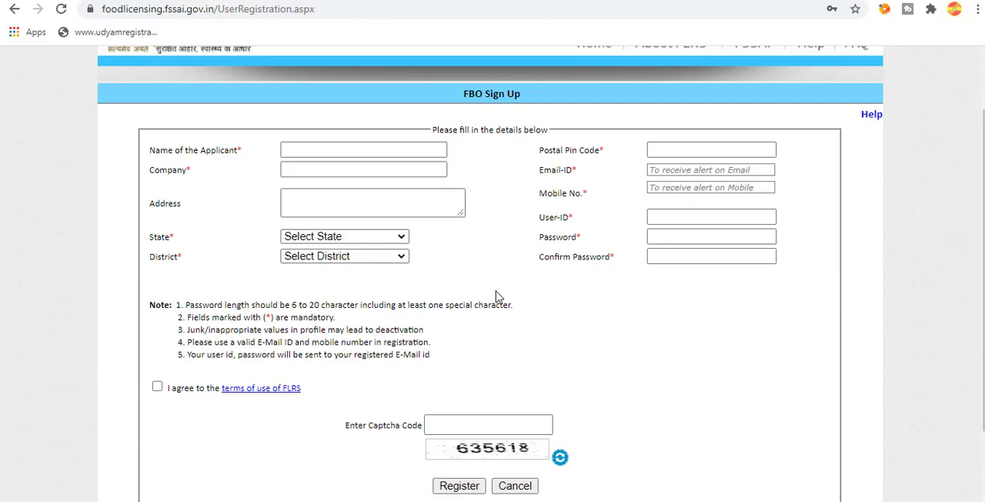
{"action": "scroll", "coordinate": [498, 297], "scroll_direction": "down", "scroll_amount": 1}
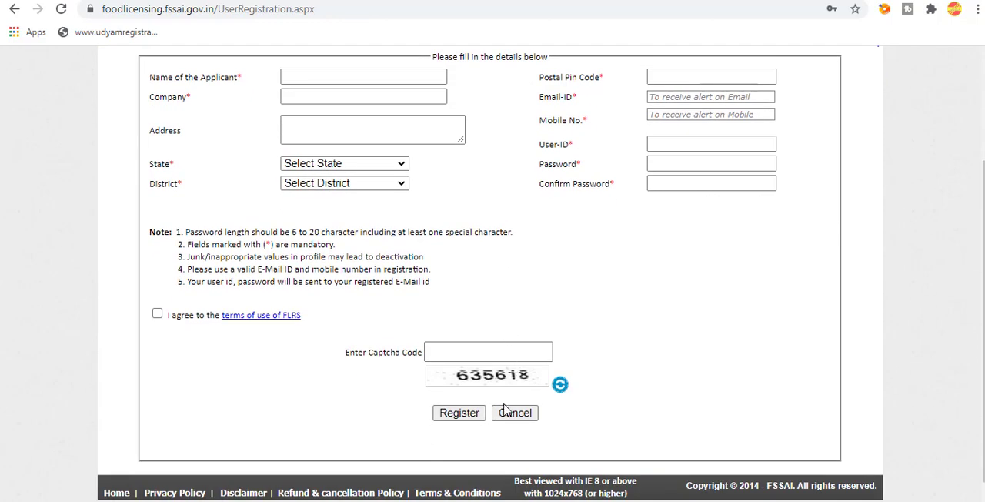
{"action": "left_click", "coordinate": [510, 414]}
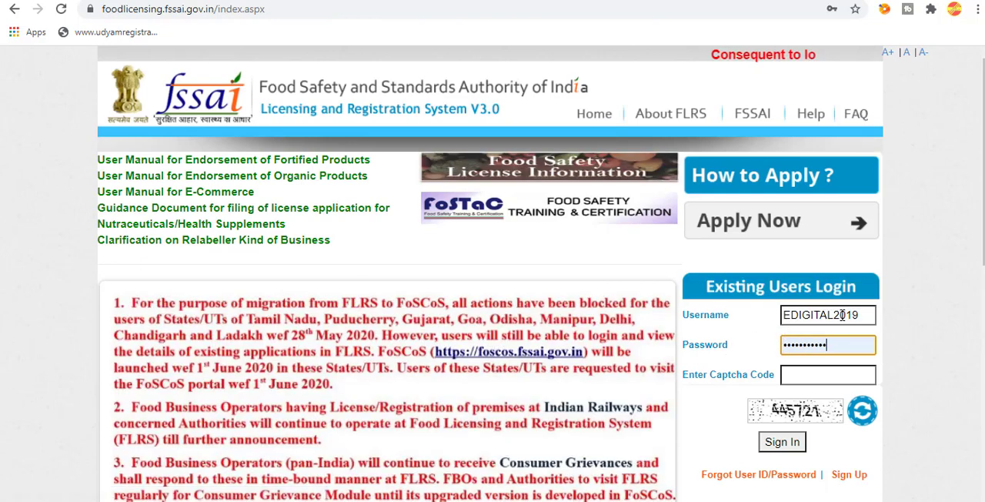
Enter the displayed captcha code in the existing users login and sign in with the saved credentials.
{"action": "scroll", "coordinate": [846, 287], "scroll_direction": "down", "scroll_amount": 1}
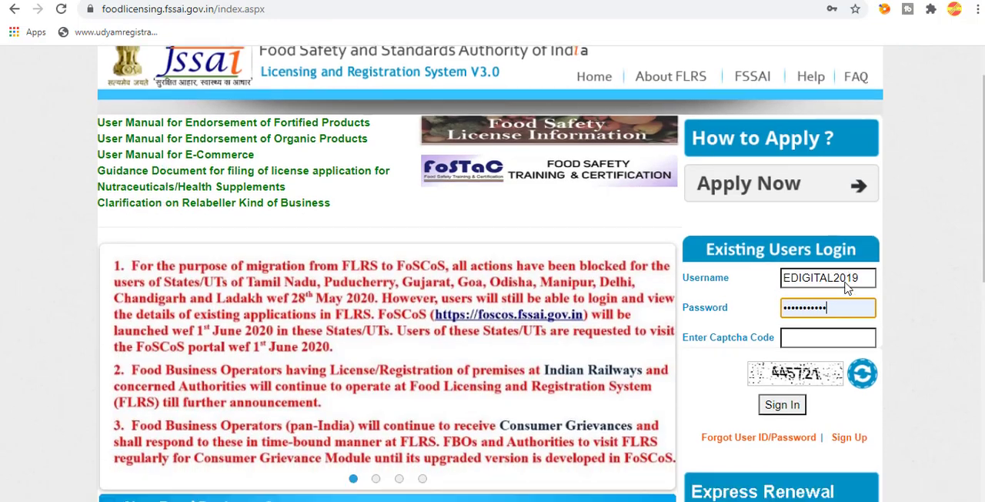
{"action": "scroll", "coordinate": [846, 287], "scroll_direction": "down", "scroll_amount": 1}
{"action": "left_click", "coordinate": [808, 302]}
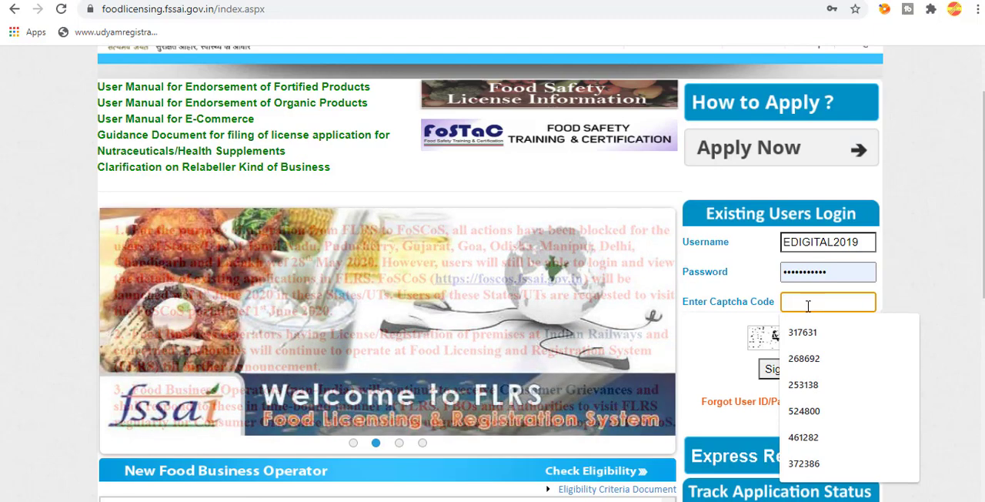
{"action": "type", "text": "445"}
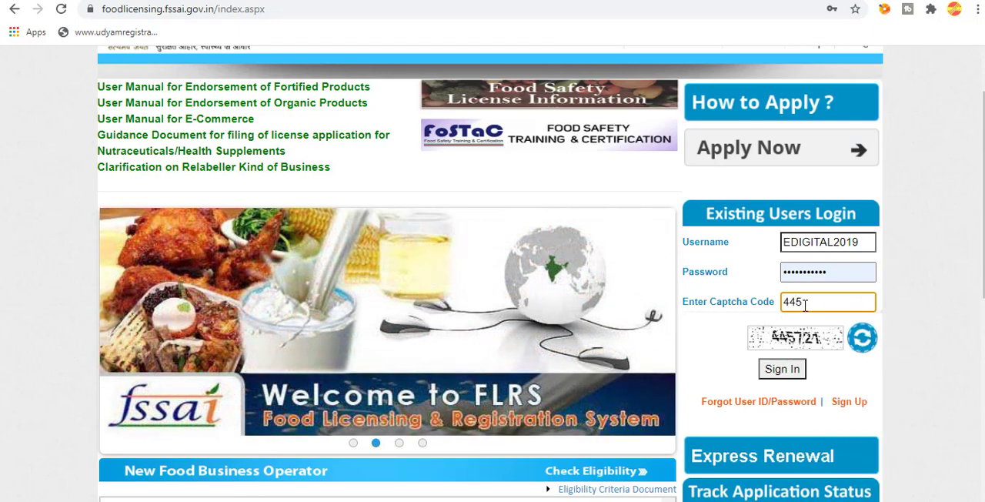
{"action": "type", "text": "721"}
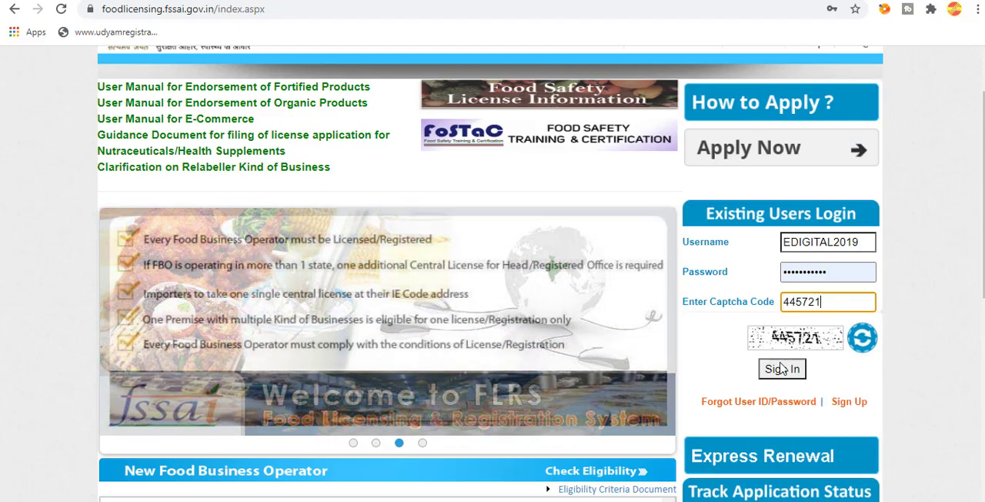
{"action": "left_click", "coordinate": [781, 370]}
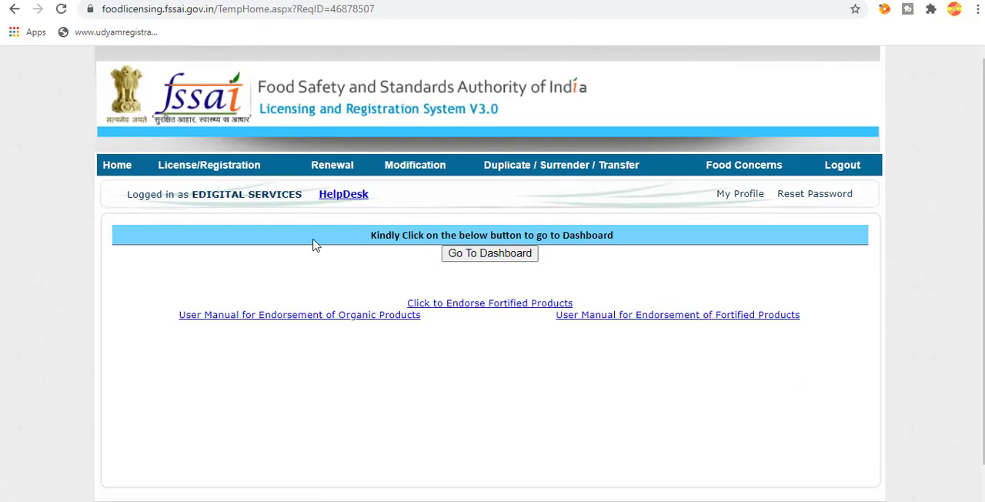
Start a new License/Registration application and accept the declaration.
{"action": "mouse_move", "coordinate": [219, 166]}
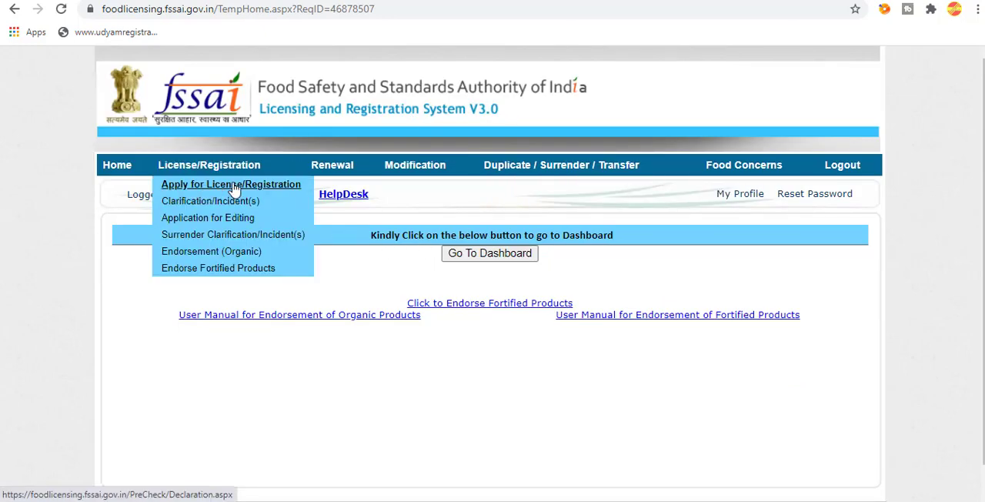
{"action": "left_click", "coordinate": [234, 189]}
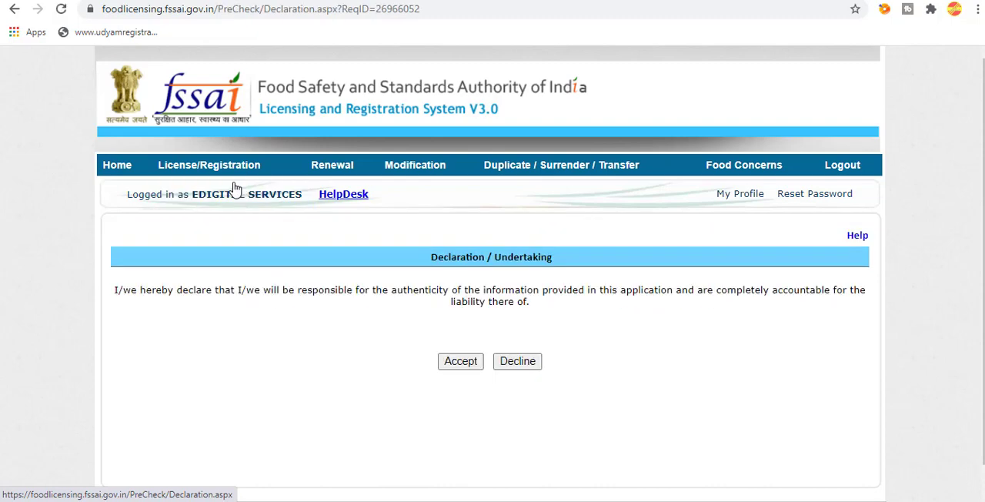
{"action": "left_click", "coordinate": [460, 361]}
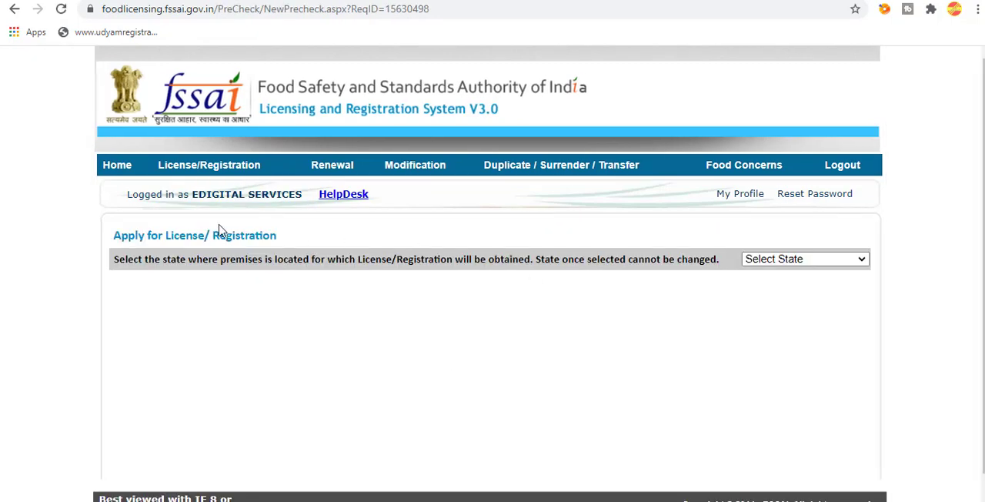
Set the premises' state to Assam and answer No to having premises in more than one state.
{"action": "left_click", "coordinate": [797, 262]}
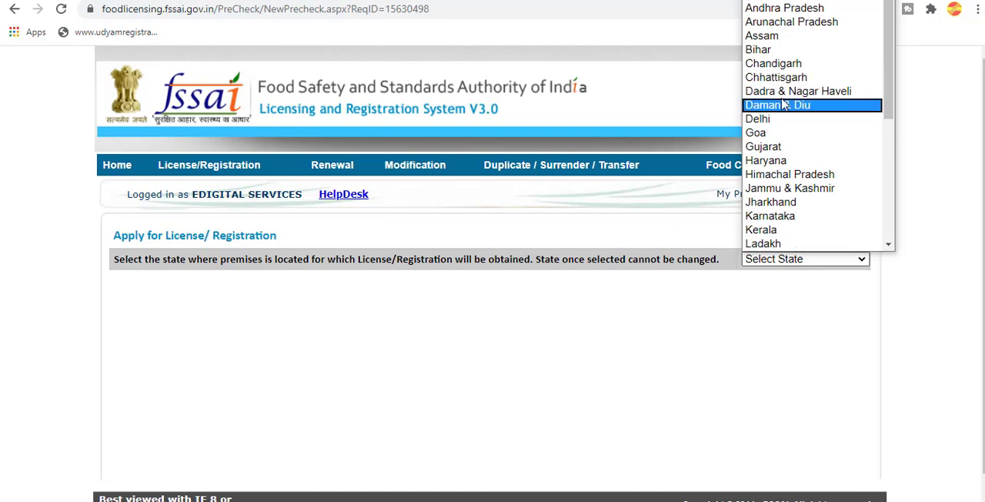
{"action": "left_click", "coordinate": [774, 35]}
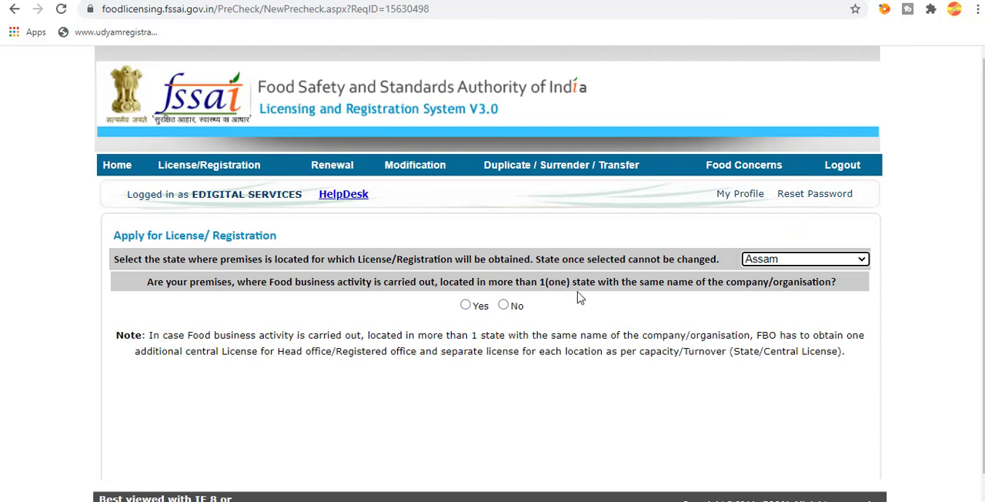
{"action": "left_click", "coordinate": [504, 306]}
Choose "Turnover up to 12 lakhs/annum" for the Dhaba and food vending establishment category, proceed, and apply for the Registration category.
{"action": "scroll", "coordinate": [506, 310], "scroll_direction": "down", "scroll_amount": 2}
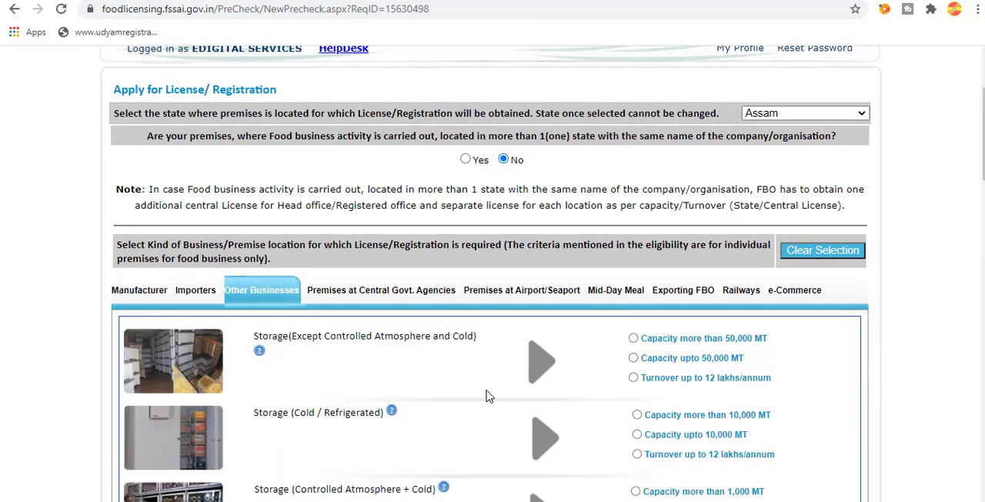
{"action": "scroll", "coordinate": [493, 401], "scroll_direction": "down", "scroll_amount": 7}
{"action": "scroll", "coordinate": [499, 408], "scroll_direction": "down", "scroll_amount": 3}
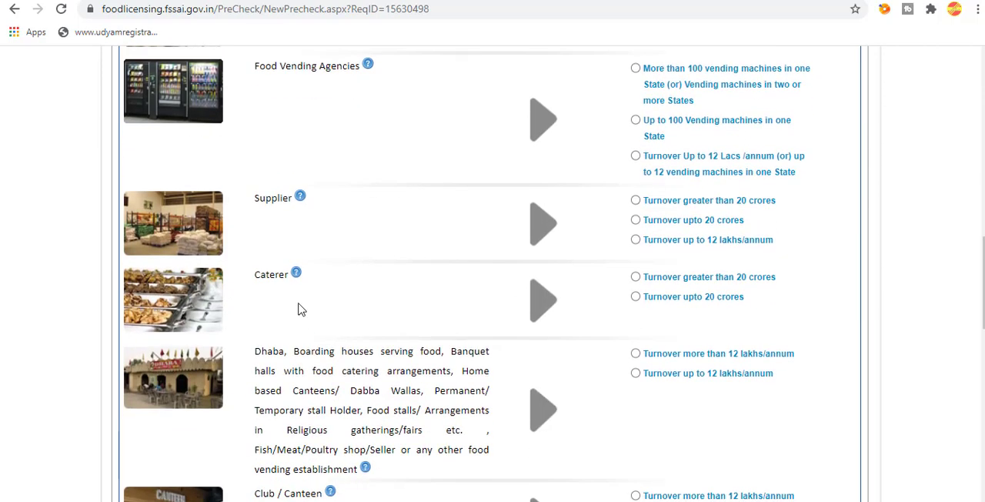
{"action": "scroll", "coordinate": [587, 302], "scroll_direction": "down", "scroll_amount": 2}
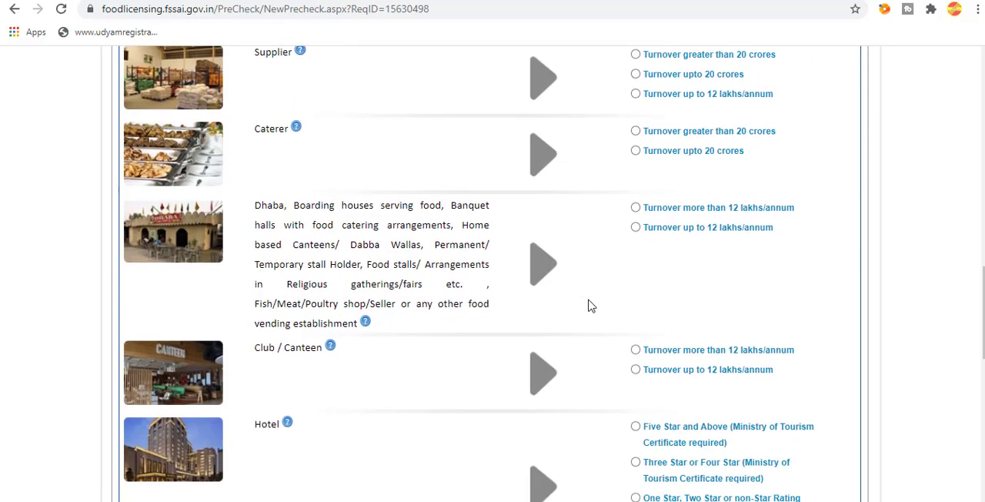
{"action": "left_click", "coordinate": [635, 227]}
{"action": "scroll", "coordinate": [708, 295], "scroll_direction": "down", "scroll_amount": 9}
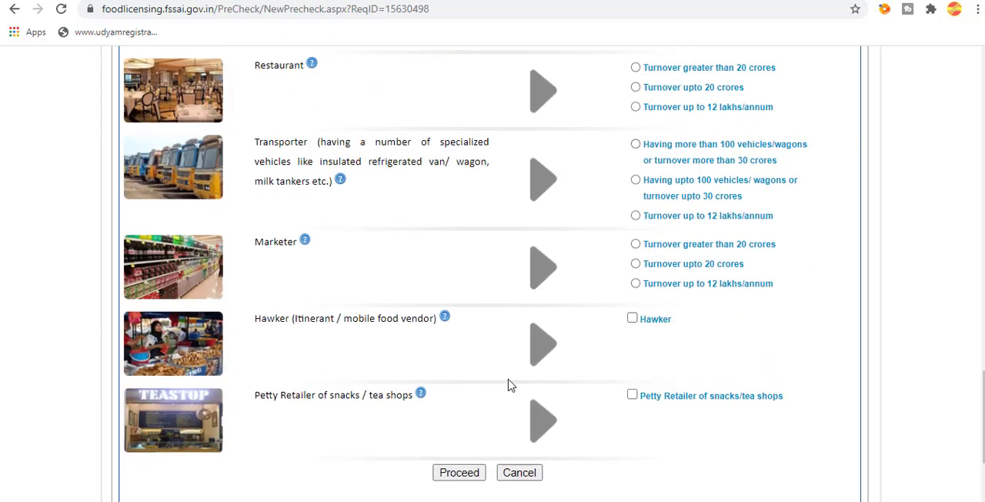
{"action": "left_click", "coordinate": [474, 348]}
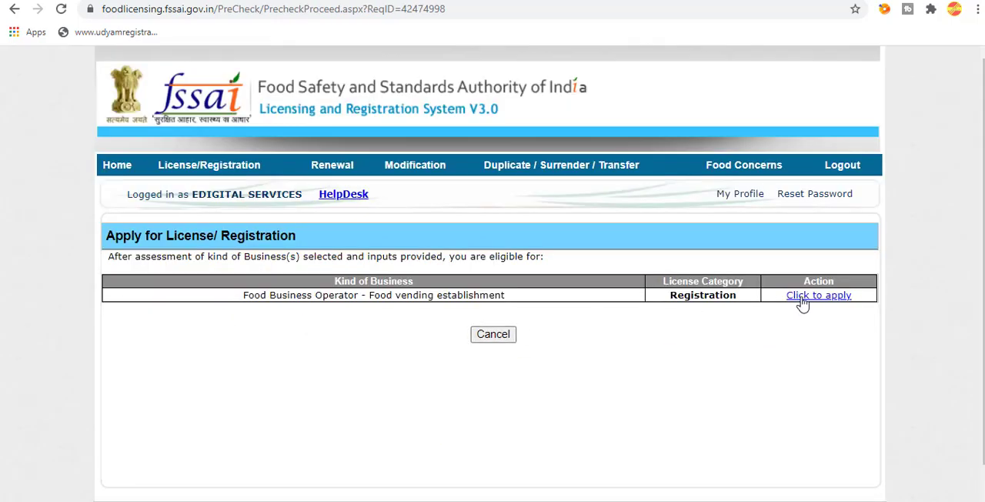
{"action": "left_click", "coordinate": [805, 299]}
Fill in the applicant's full name and tea stall business name in Form "A", and set the designation to Individual.
{"action": "left_click", "coordinate": [395, 345]}
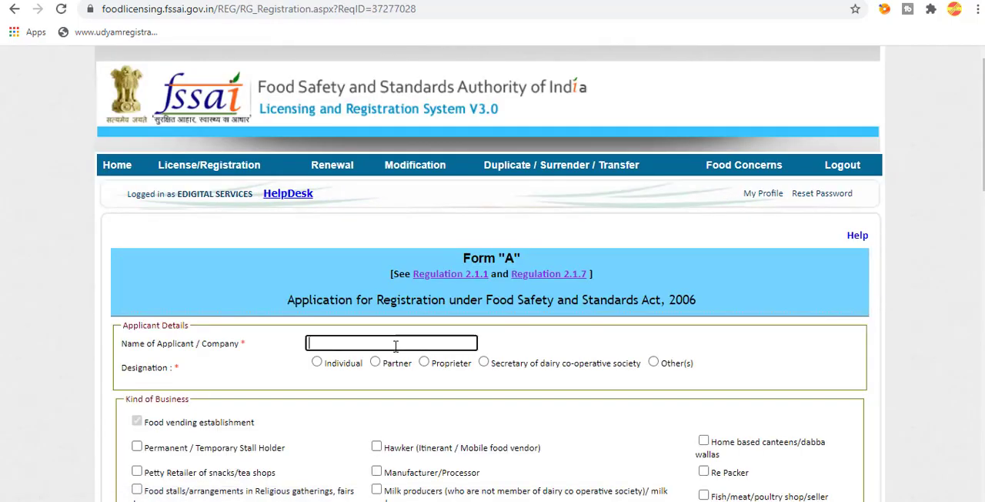
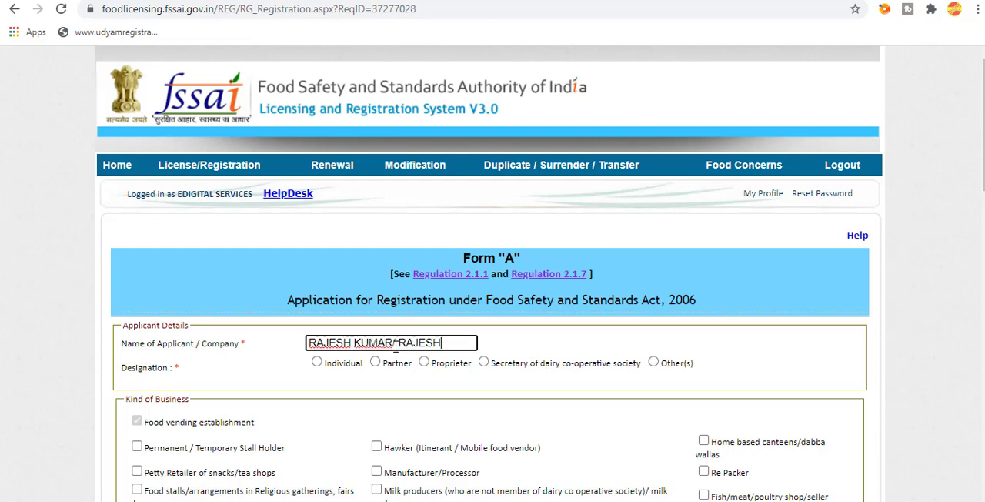
{"action": "type", "text": " TEA STALL"}
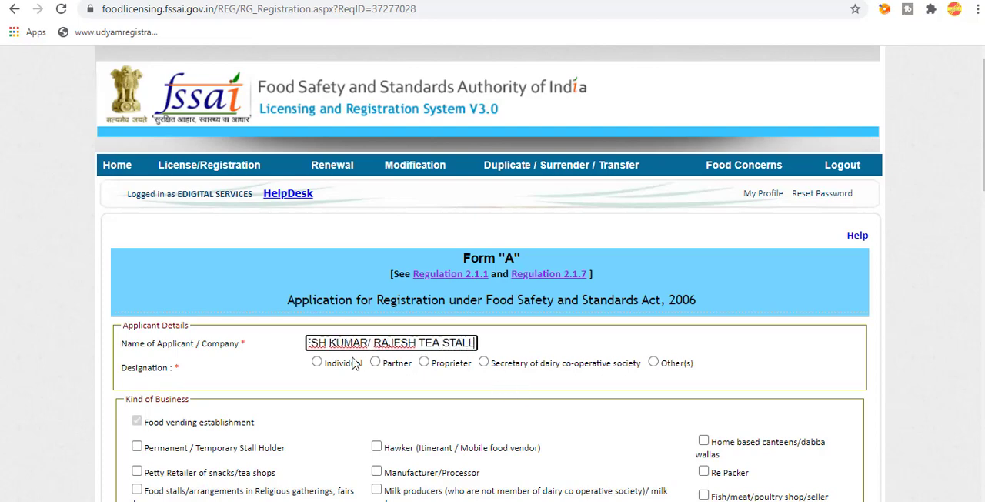
{"action": "left_click", "coordinate": [317, 362]}
Enter the street address of the premises where the food business is located.
{"action": "scroll", "coordinate": [317, 363], "scroll_direction": "down", "scroll_amount": 3}
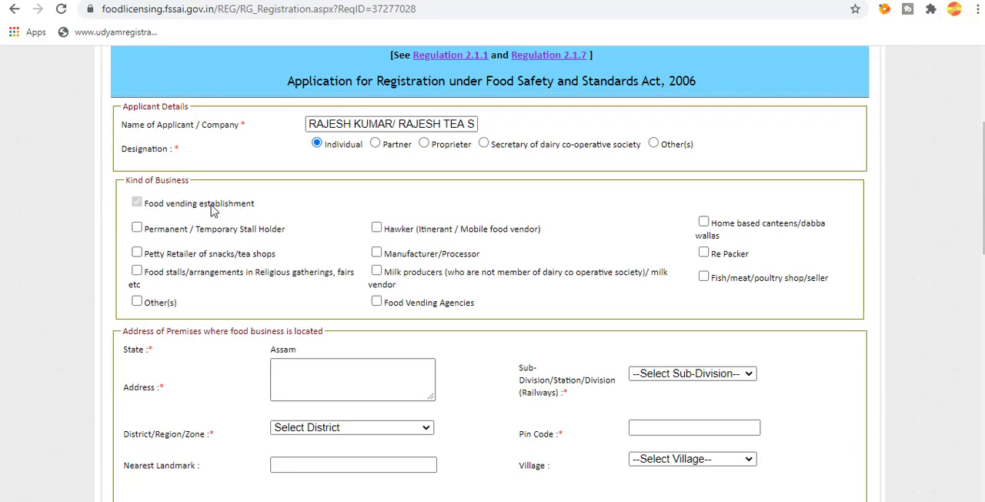
{"action": "scroll", "coordinate": [445, 337], "scroll_direction": "down", "scroll_amount": 1}
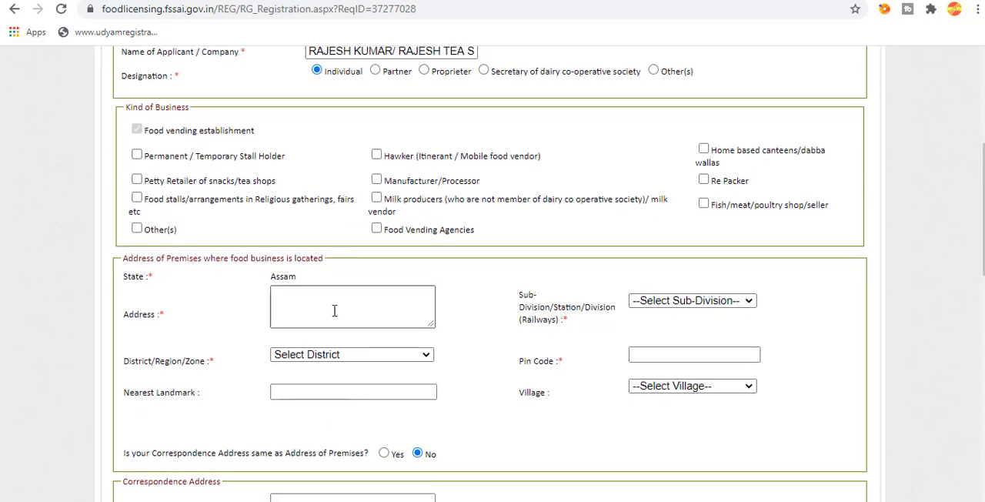
{"action": "left_click", "coordinate": [333, 306]}
{"action": "type", "text": "R"}
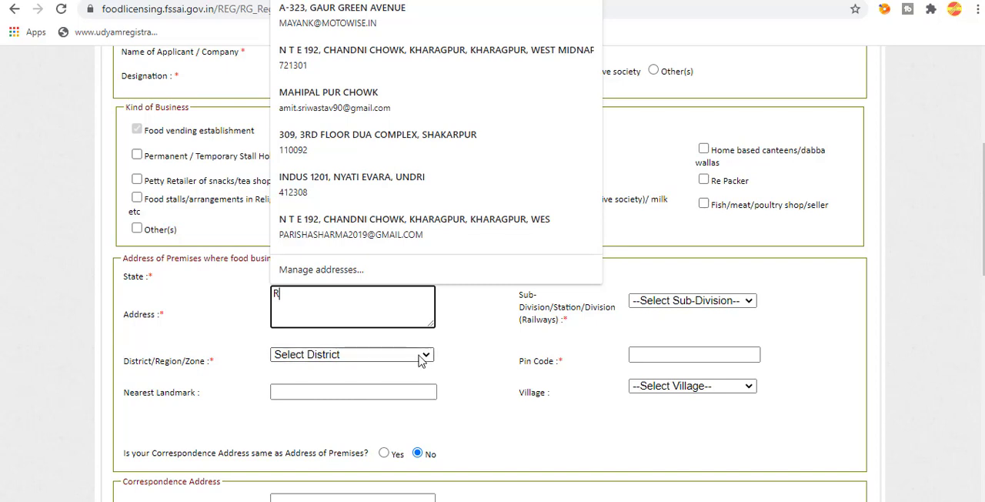
{"action": "left_click", "coordinate": [463, 336]}
{"action": "left_click", "coordinate": [337, 300]}
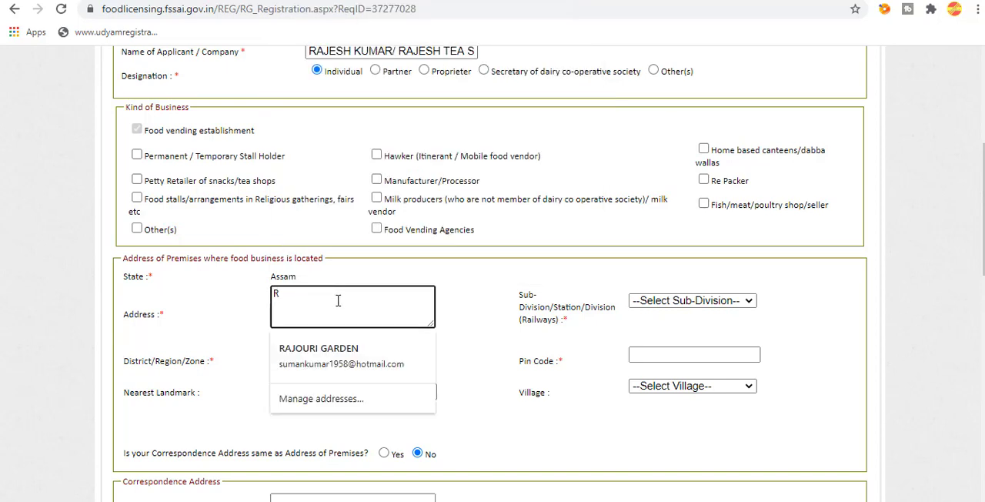
{"action": "left_click", "coordinate": [524, 331]}
Set the premises' district to Tinsukia and its sub-division to Tinsukia Sadar.
{"action": "left_click", "coordinate": [318, 356]}
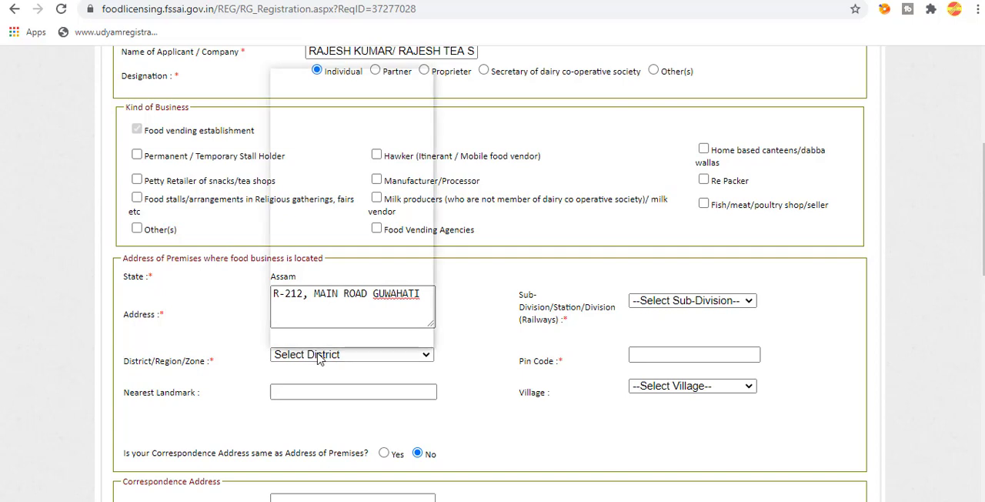
{"action": "scroll", "coordinate": [317, 260], "scroll_direction": "down", "scroll_amount": 1}
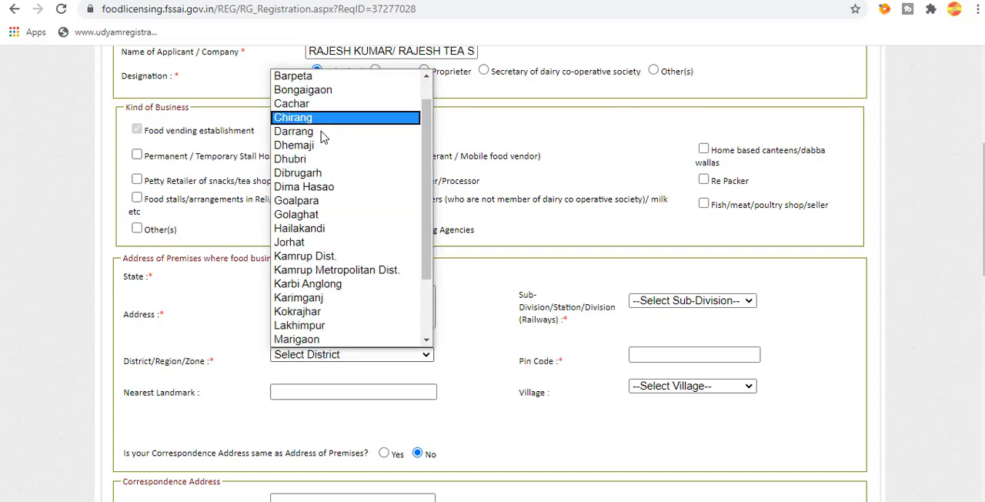
{"action": "scroll", "coordinate": [339, 327], "scroll_direction": "down", "scroll_amount": 3}
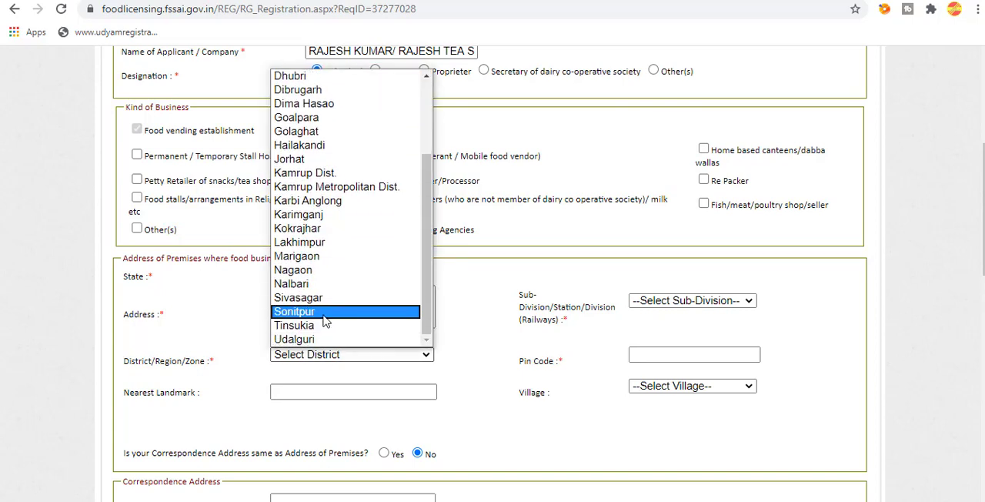
{"action": "left_click", "coordinate": [332, 326]}
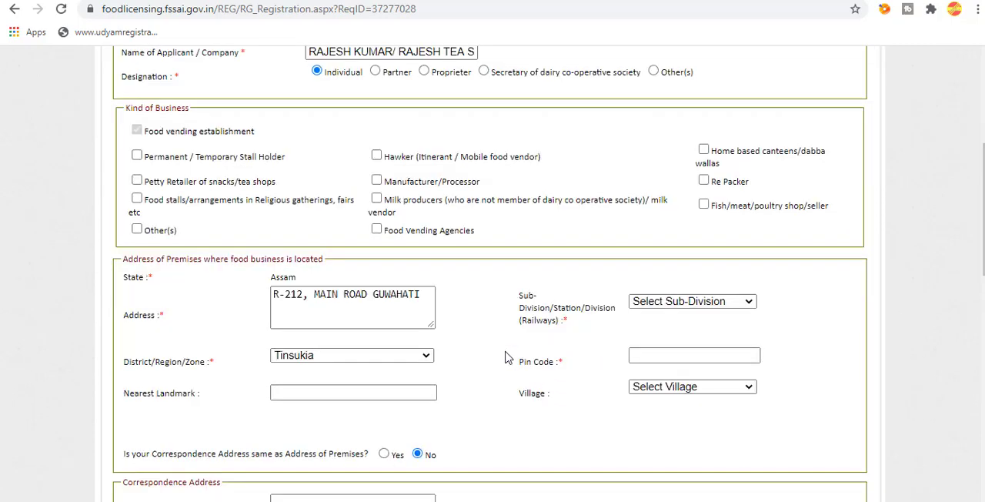
{"action": "left_click", "coordinate": [675, 302]}
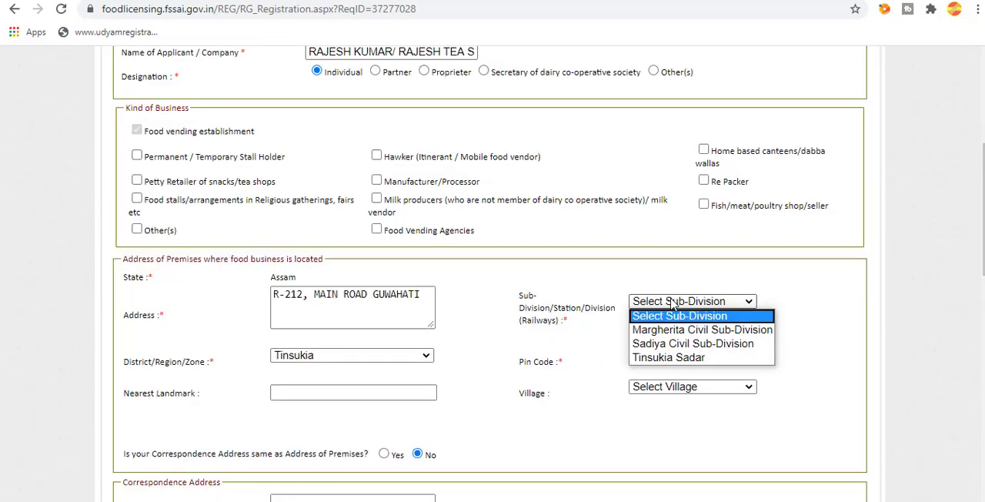
{"action": "left_click", "coordinate": [654, 359]}
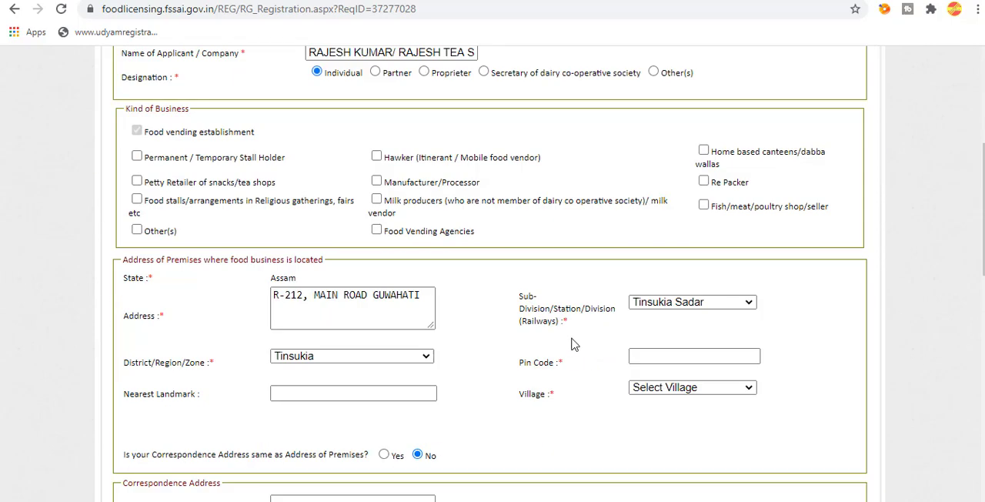
Enter the premises' postal code and choose 2 No Takuyani Gaon as the village.
{"action": "left_click", "coordinate": [641, 356]}
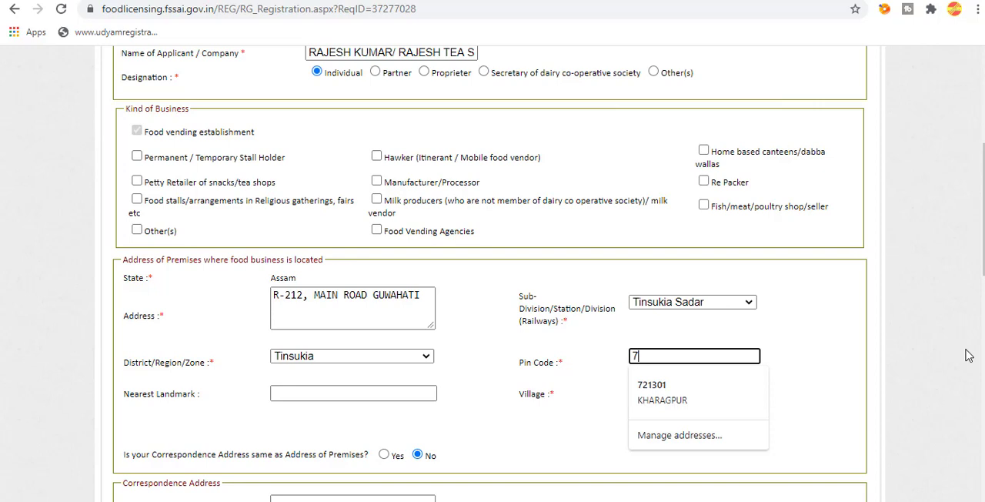
{"action": "key", "text": "BackSpace"}
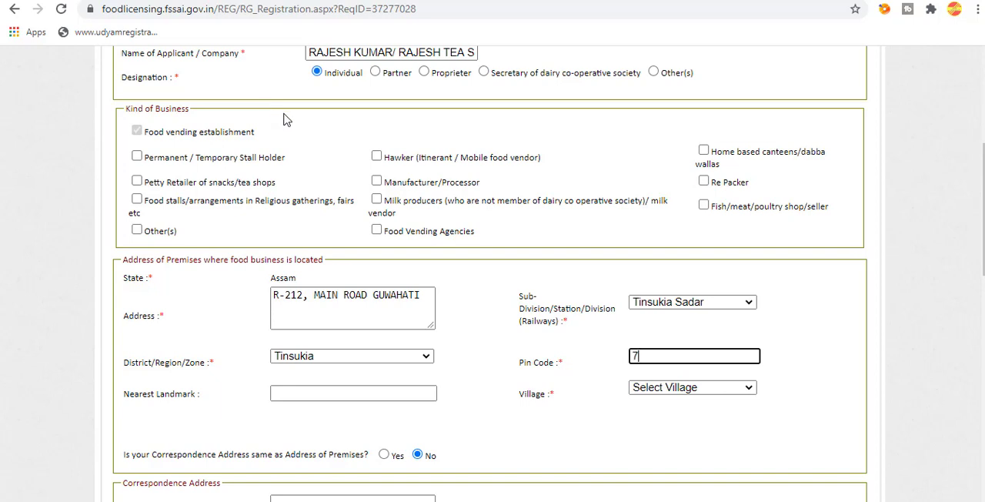
{"action": "type", "text": "86125"}
{"action": "left_click", "coordinate": [680, 388]}
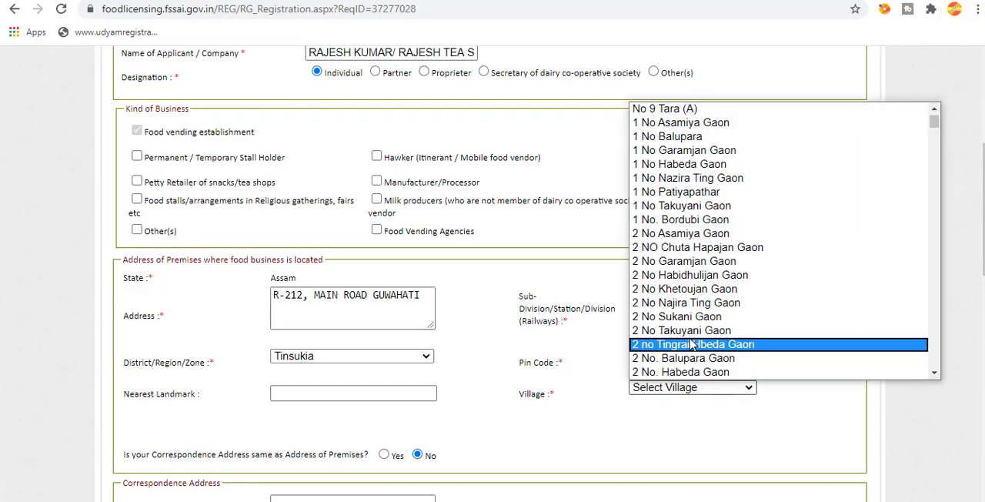
{"action": "left_click", "coordinate": [688, 330]}
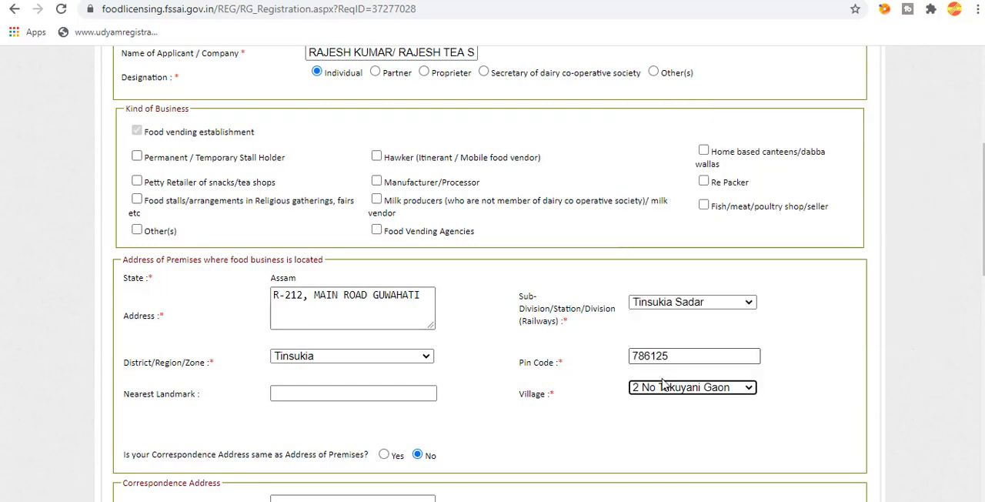
Answer Yes to the correspondence address being the same as the address of the premises.
{"action": "scroll", "coordinate": [659, 396], "scroll_direction": "down", "scroll_amount": 3}
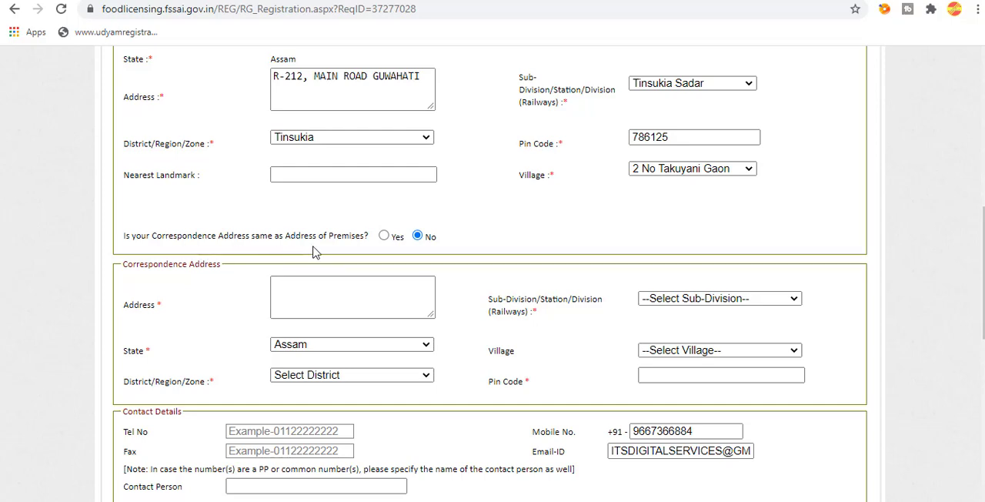
{"action": "scroll", "coordinate": [345, 242], "scroll_direction": "up", "scroll_amount": 1}
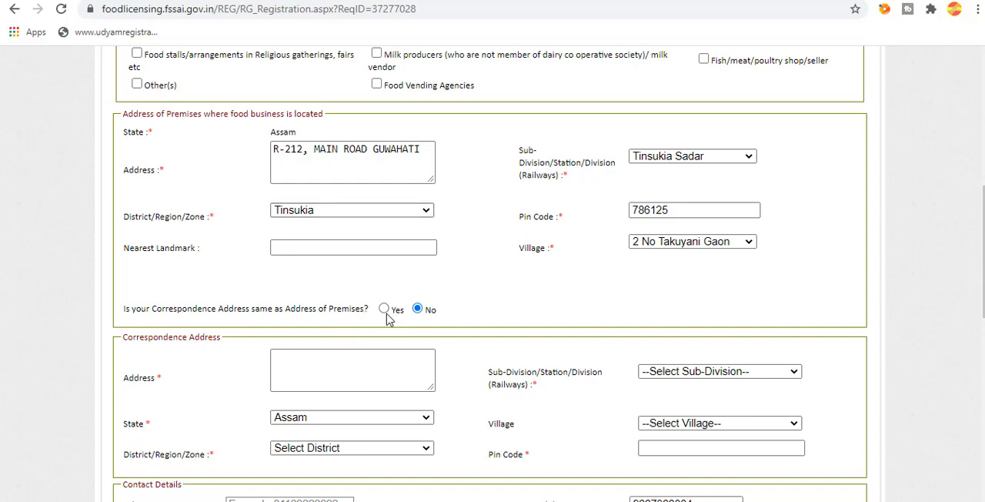
{"action": "left_click", "coordinate": [384, 309]}
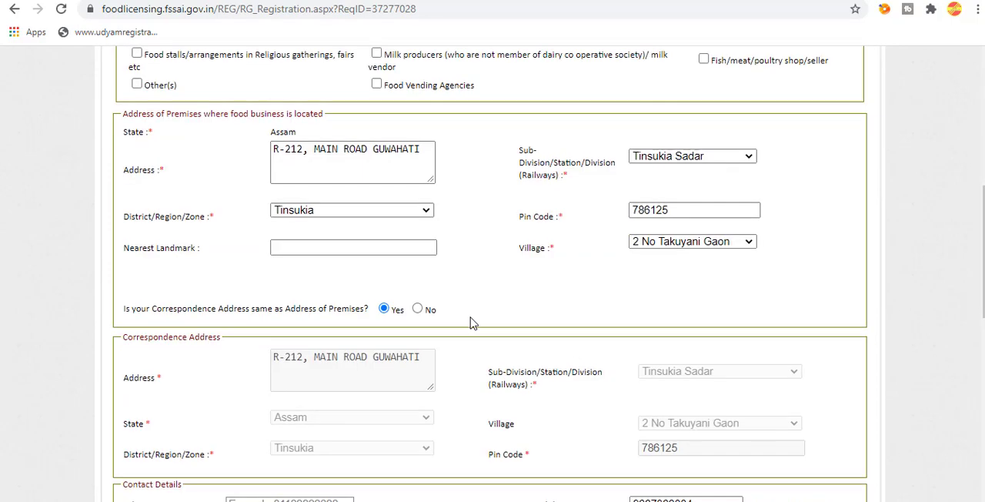
Replace the prefilled mobile number and e-mail address in the contact details with the applicant's own.
{"action": "scroll", "coordinate": [469, 320], "scroll_direction": "down", "scroll_amount": 1}
{"action": "scroll", "coordinate": [461, 297], "scroll_direction": "down", "scroll_amount": 3}
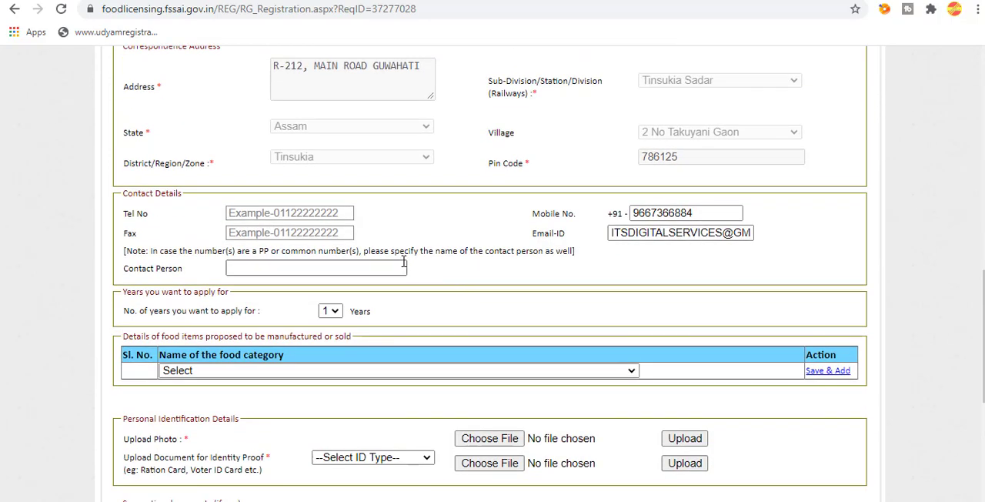
{"action": "double_click", "coordinate": [661, 216]}
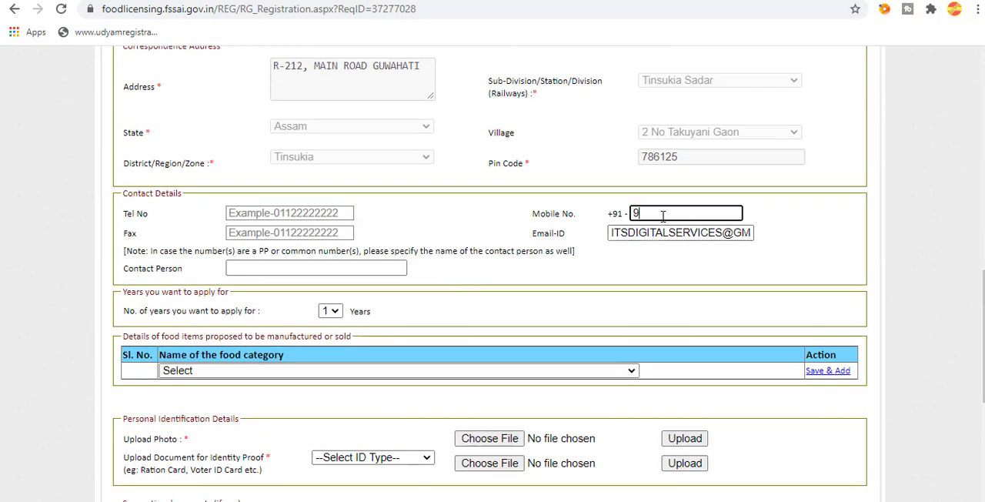
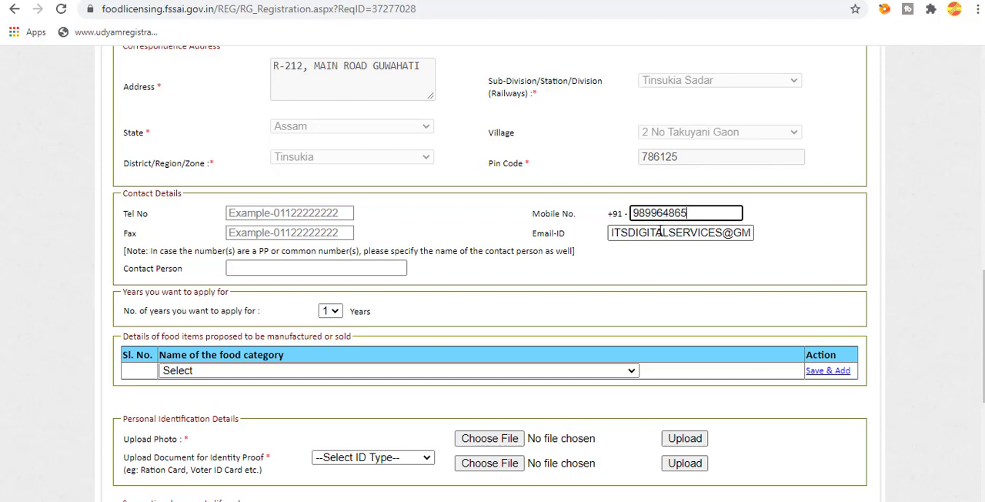
{"action": "left_click", "coordinate": [668, 233]}
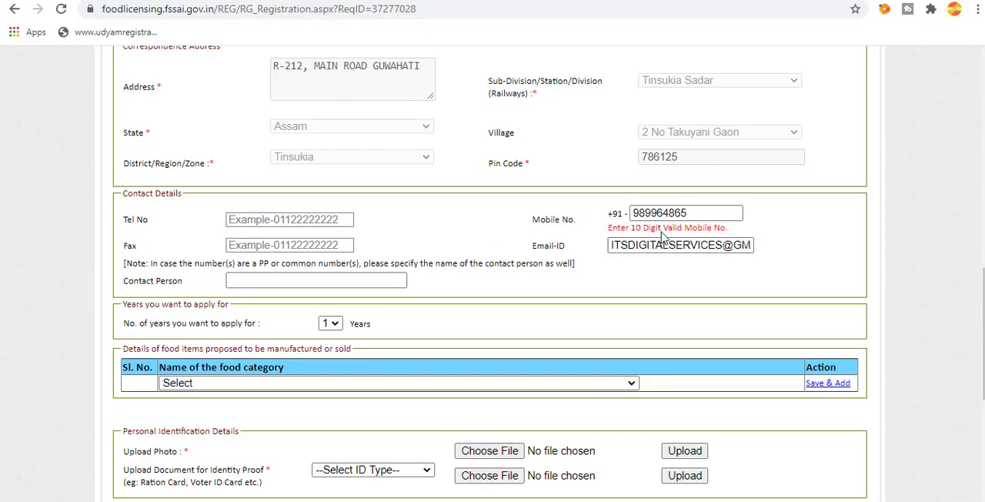
{"action": "double_click", "coordinate": [668, 245]}
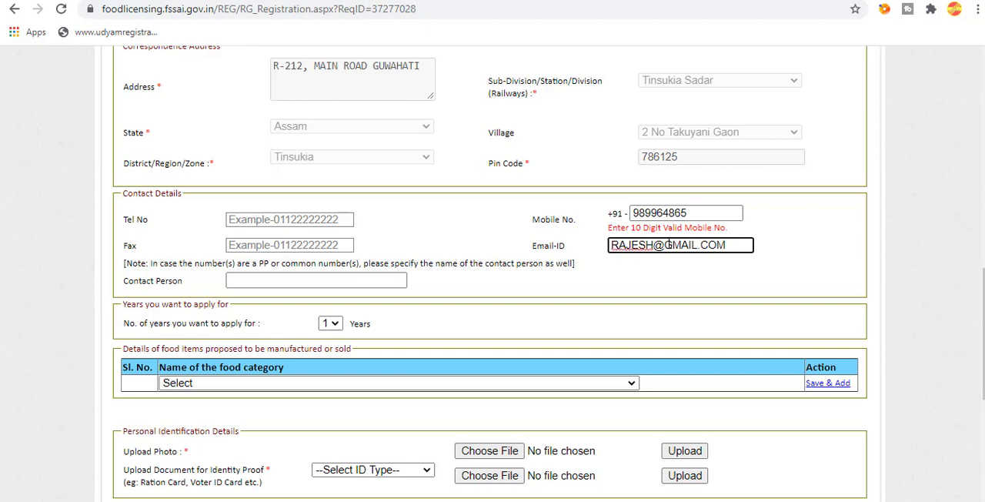
{"action": "left_click", "coordinate": [687, 278]}
Enter the contact person's full name in the contact details.
{"action": "left_click", "coordinate": [285, 281]}
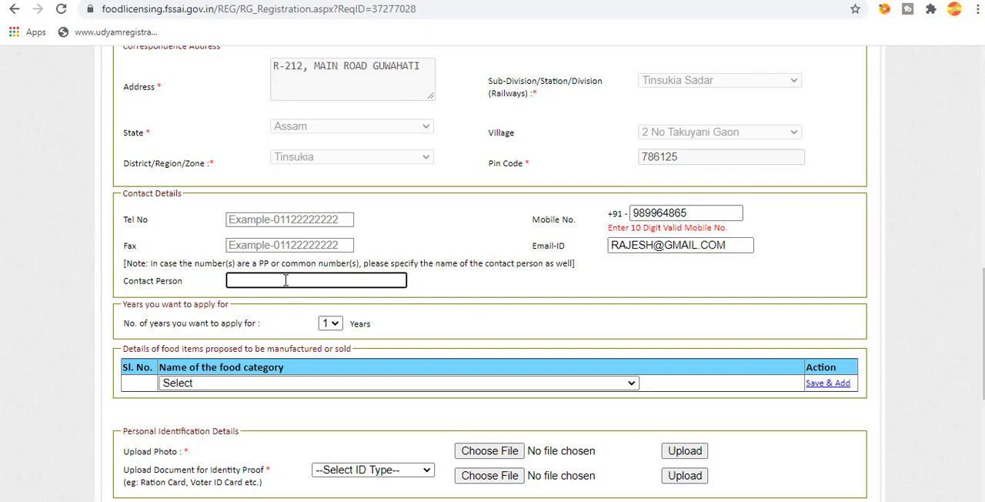
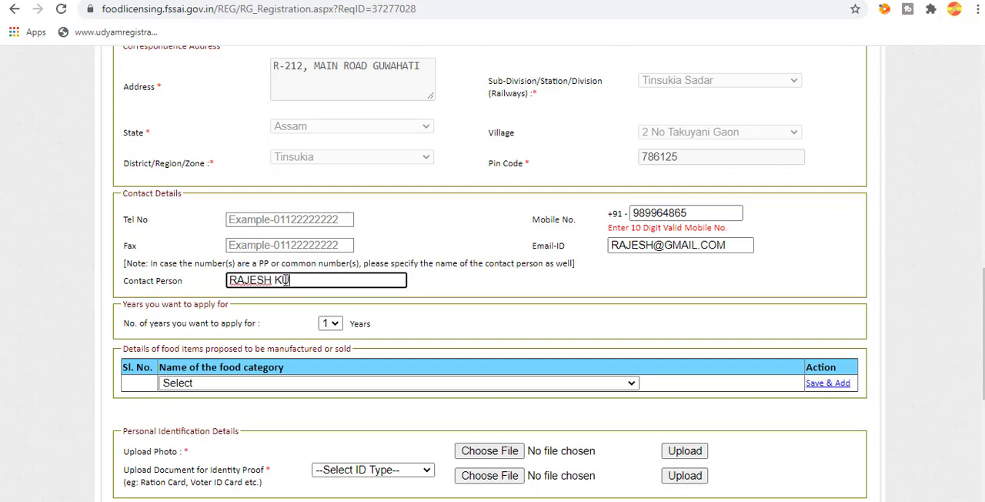
Add "16 - Prepared Foods" to the food items proposed to be manufactured or sold.
{"action": "left_click", "coordinate": [462, 384]}
{"action": "left_click", "coordinate": [296, 354]}
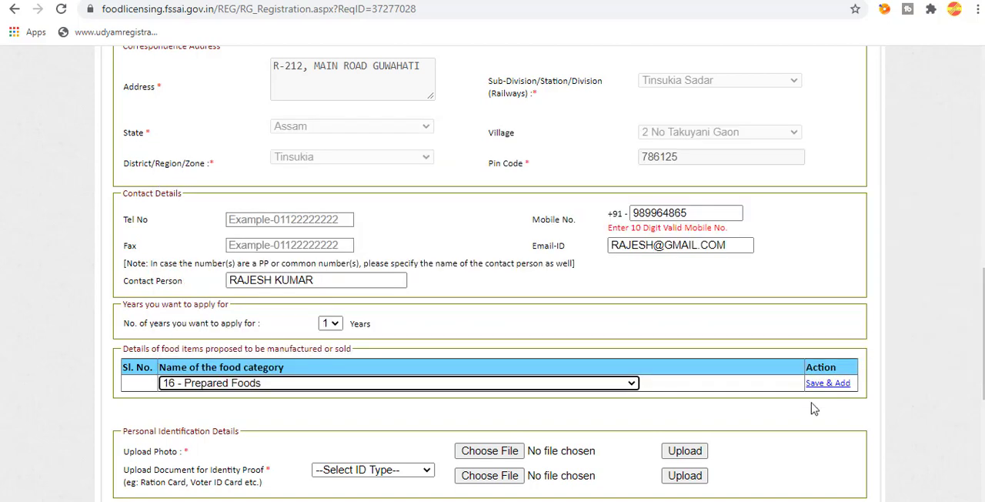
{"action": "left_click", "coordinate": [830, 384]}
Select an image file from Downloads and upload it as the applicant's photo.
{"action": "scroll", "coordinate": [477, 223], "scroll_direction": "down", "scroll_amount": 3}
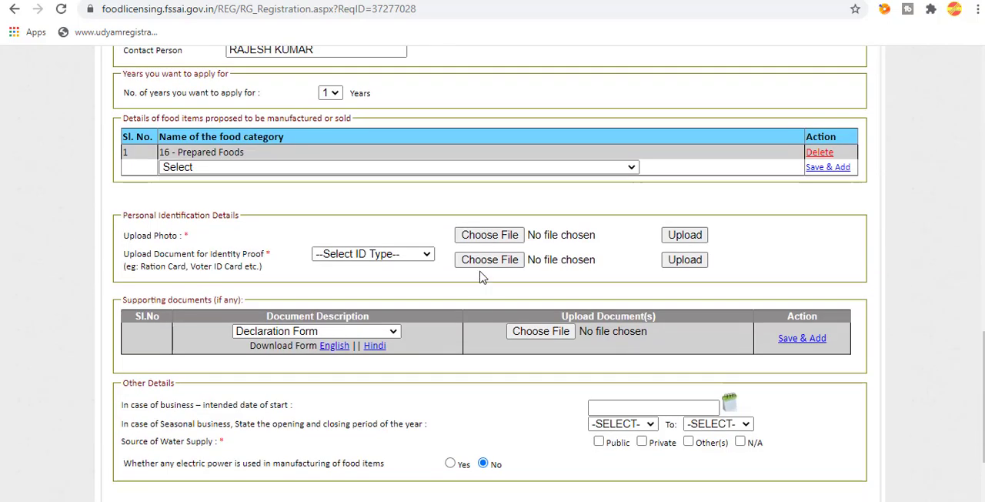
{"action": "left_click", "coordinate": [475, 243]}
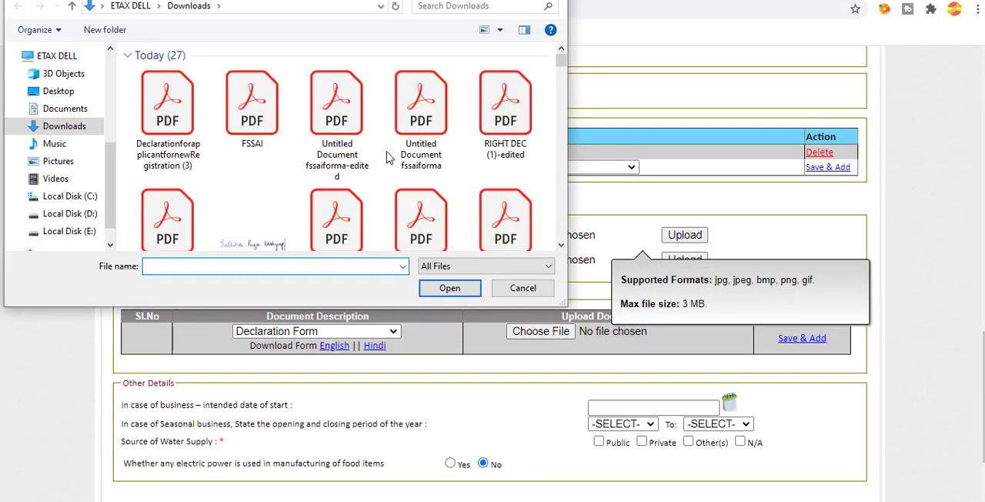
{"action": "double_click", "coordinate": [387, 154]}
{"action": "left_click", "coordinate": [702, 241]}
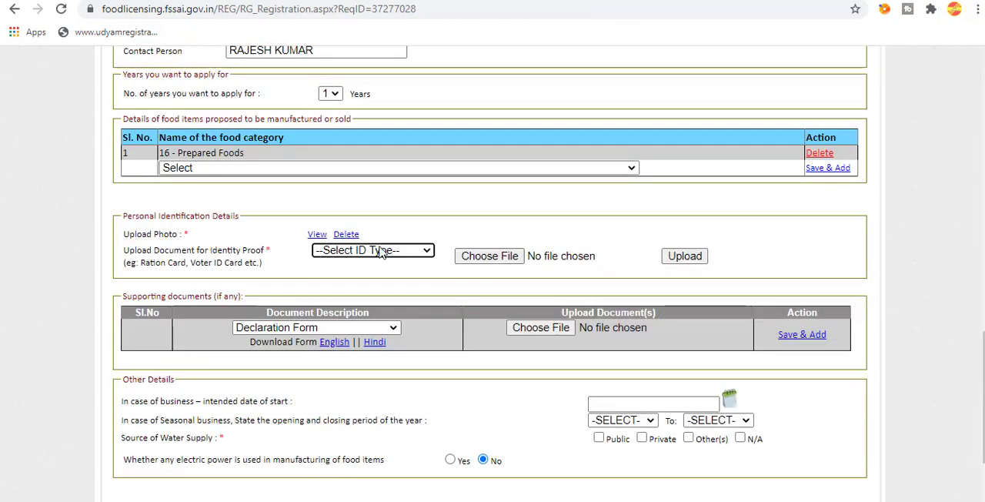
Set the identity proof type to Aadhaar Card and upload DeclarationforapplicantfornewRegistration (3).pdf as its document.
{"action": "left_click", "coordinate": [373, 251]}
{"action": "left_click", "coordinate": [408, 282]}
{"action": "left_click", "coordinate": [489, 256]}
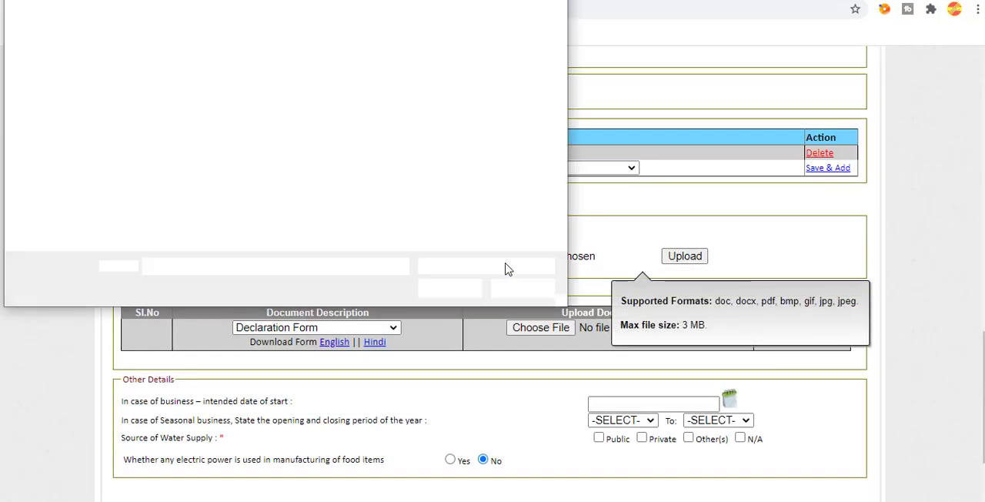
{"action": "left_click", "coordinate": [185, 119]}
{"action": "double_click", "coordinate": [185, 120]}
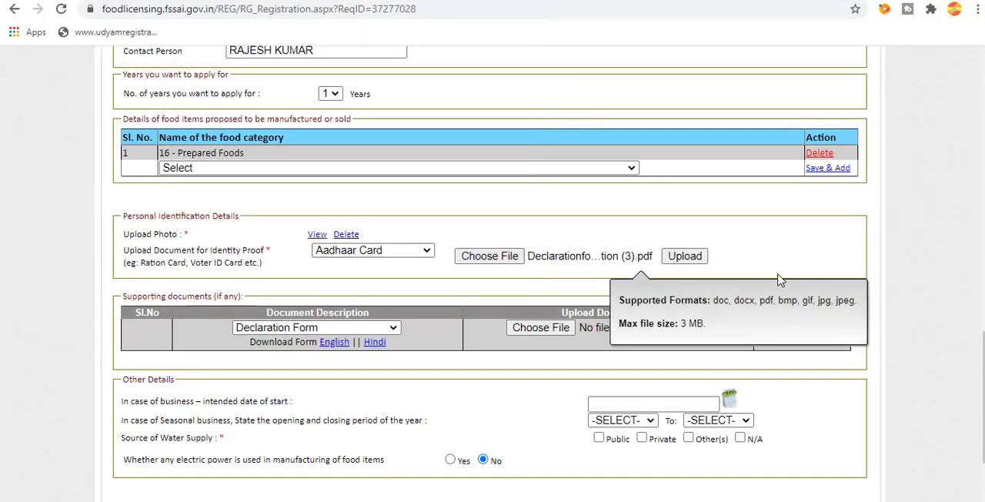
{"action": "left_click", "coordinate": [687, 256]}
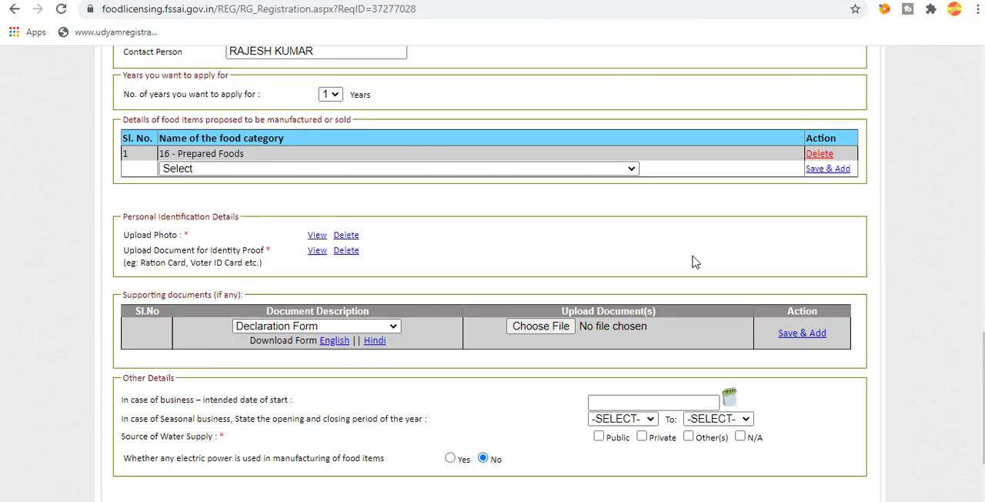
Open the English declaration form, read through its clauses and signature fields, and close it.
{"action": "left_click", "coordinate": [334, 341]}
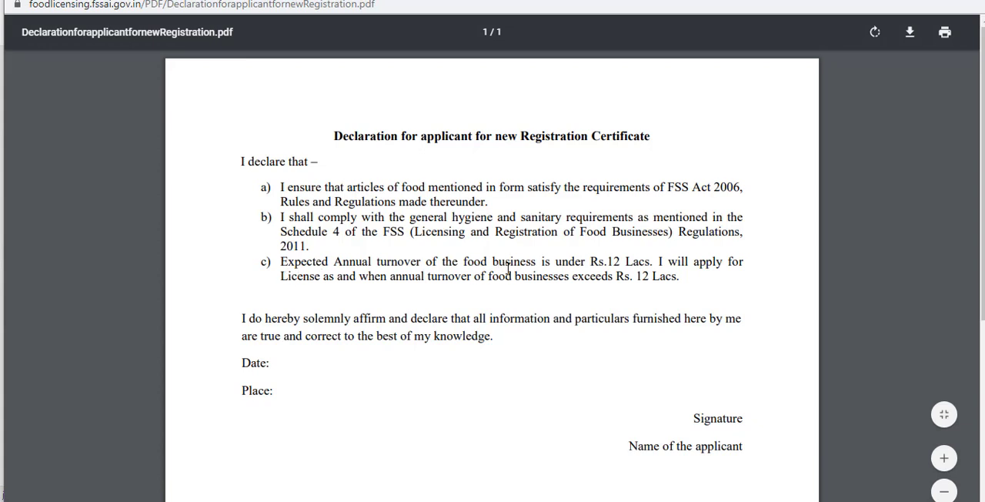
{"action": "scroll", "coordinate": [585, 254], "scroll_direction": "down", "scroll_amount": 2}
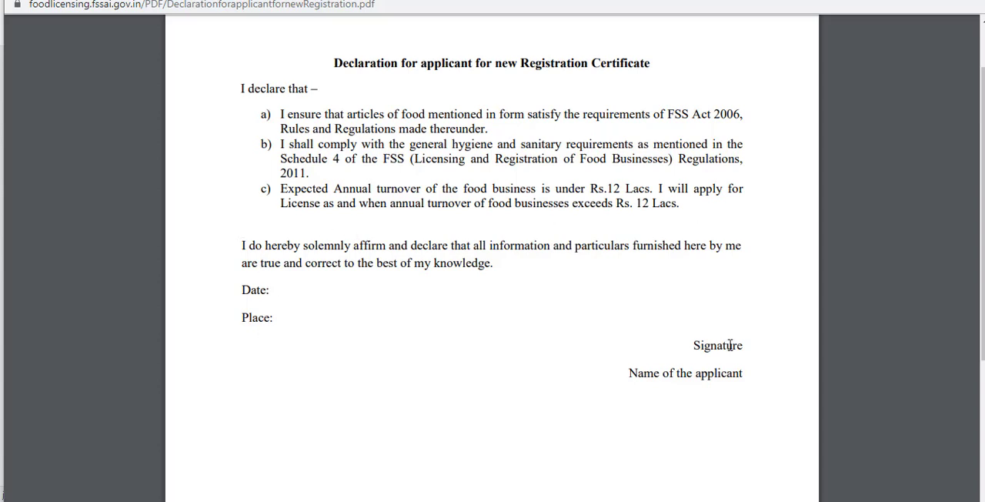
{"action": "left_click", "coordinate": [962, 1]}
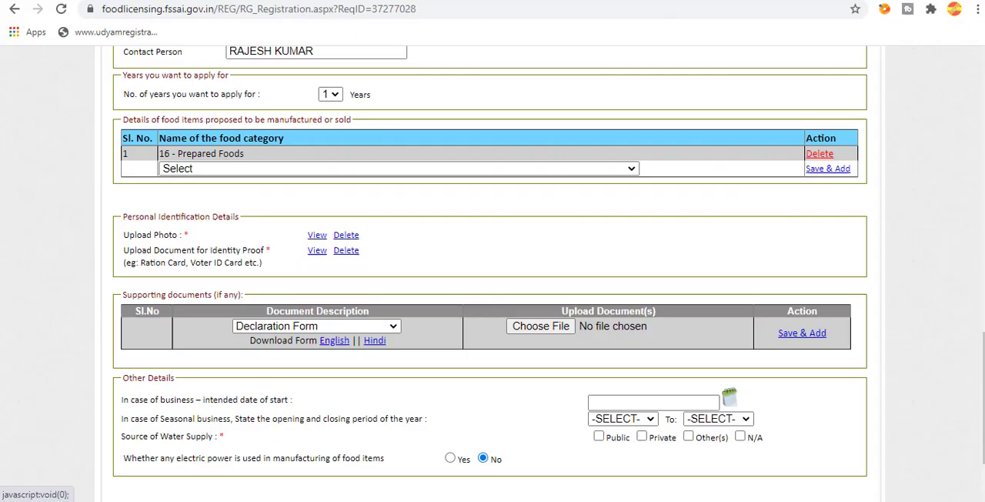
Attach DeclarationforapplicantfornewRegistration (3).pdf as the Declaration Form supporting document and save it.
{"action": "left_click", "coordinate": [565, 332]}
{"action": "double_click", "coordinate": [177, 102]}
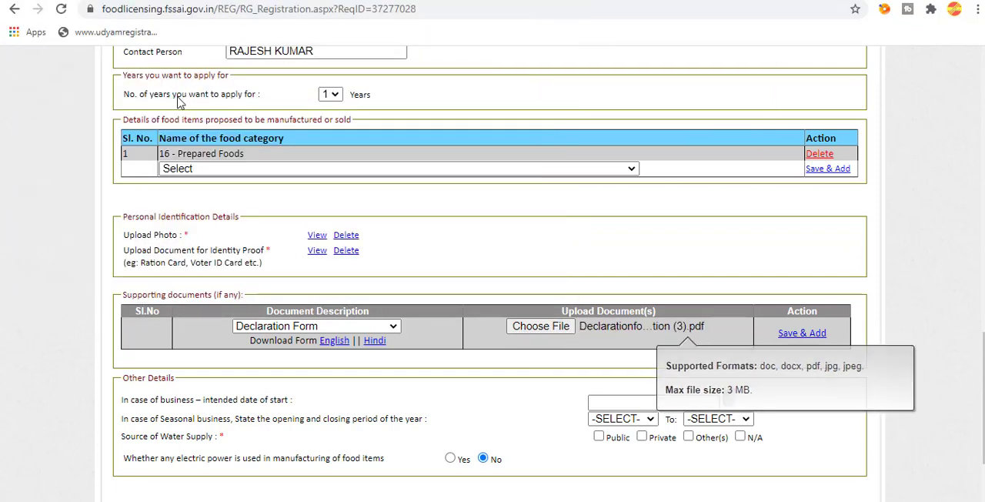
{"action": "left_click", "coordinate": [800, 332]}
Set the intended business start date to 02/07/2020 and mark the source of water supply as Private.
{"action": "scroll", "coordinate": [690, 293], "scroll_direction": "down", "scroll_amount": 1}
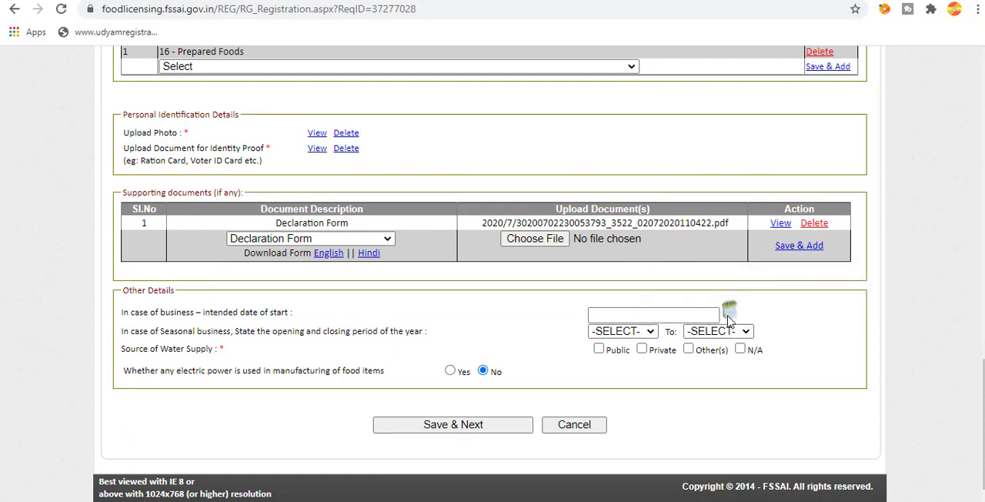
{"action": "left_click", "coordinate": [729, 317]}
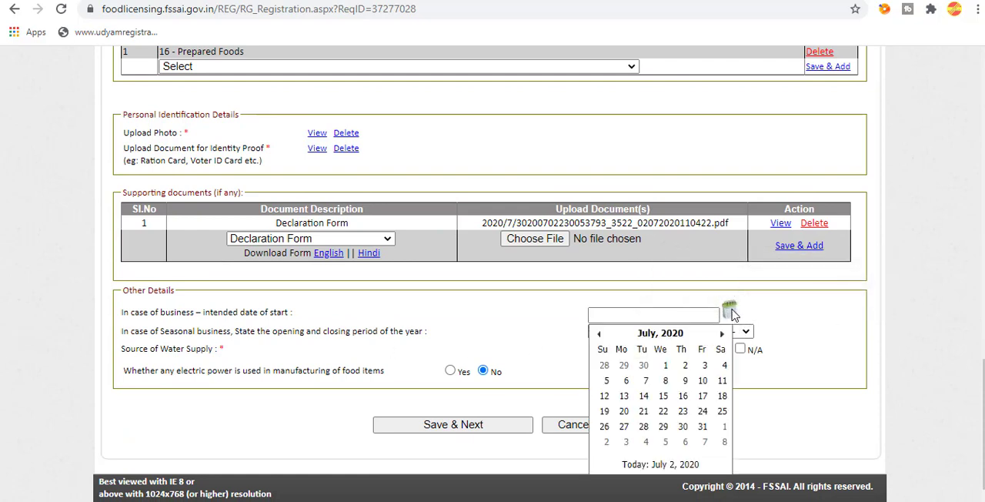
{"action": "left_click", "coordinate": [685, 365]}
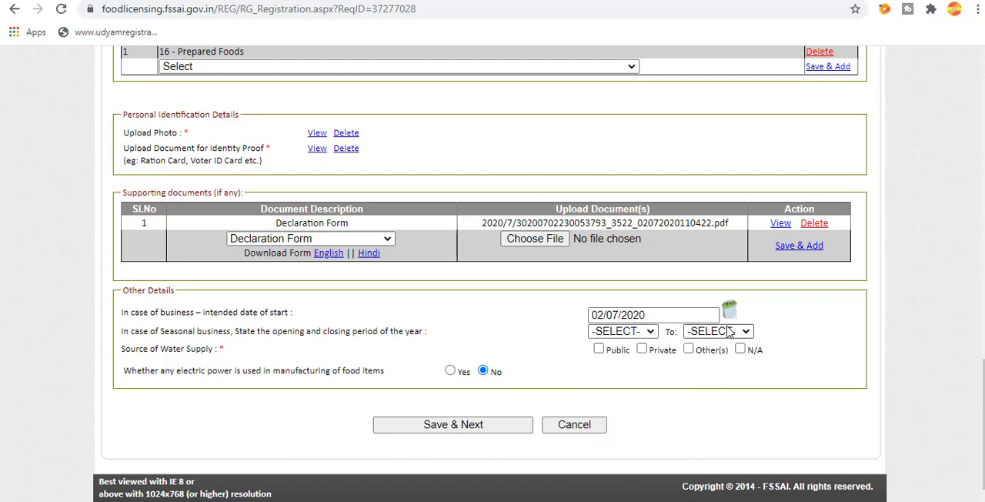
{"action": "left_click", "coordinate": [642, 348]}
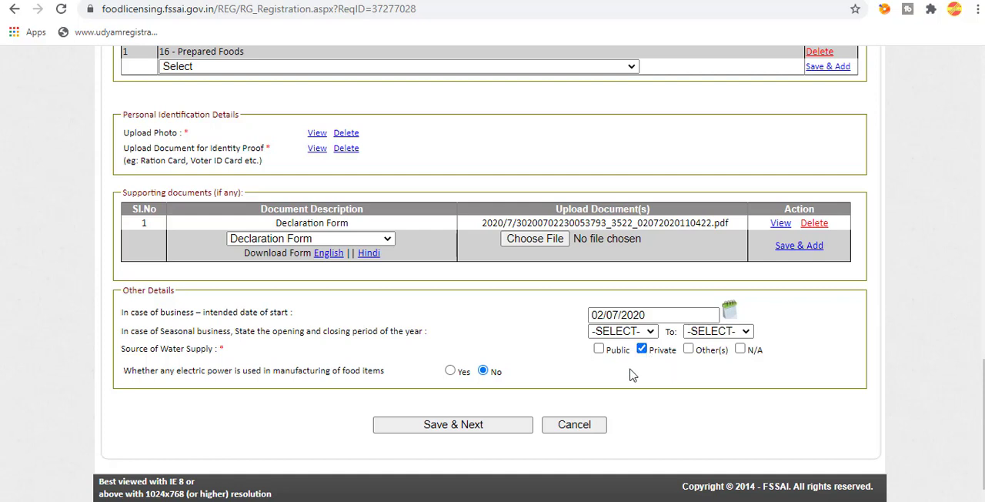
Change the source of water supply from Private to Public and try to save the application.
{"action": "left_click", "coordinate": [598, 349]}
{"action": "left_click", "coordinate": [642, 348]}
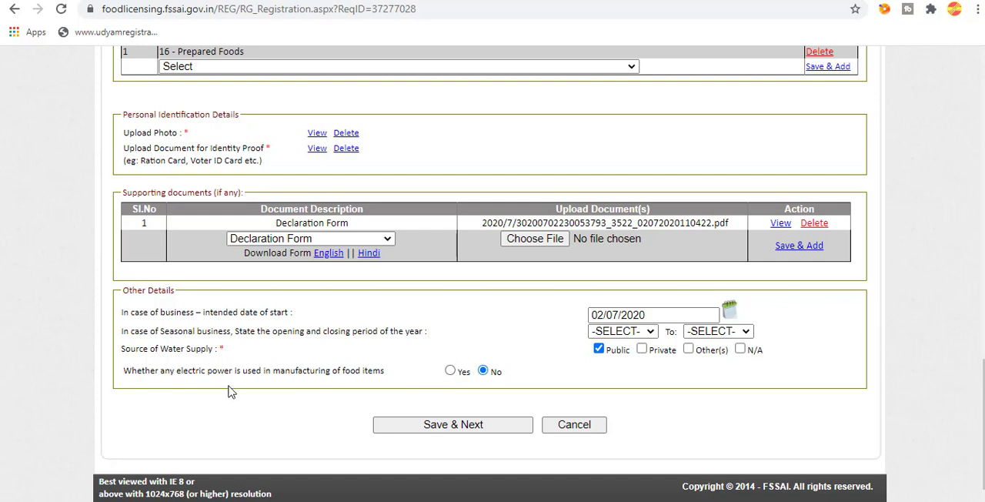
{"action": "left_click", "coordinate": [460, 427]}
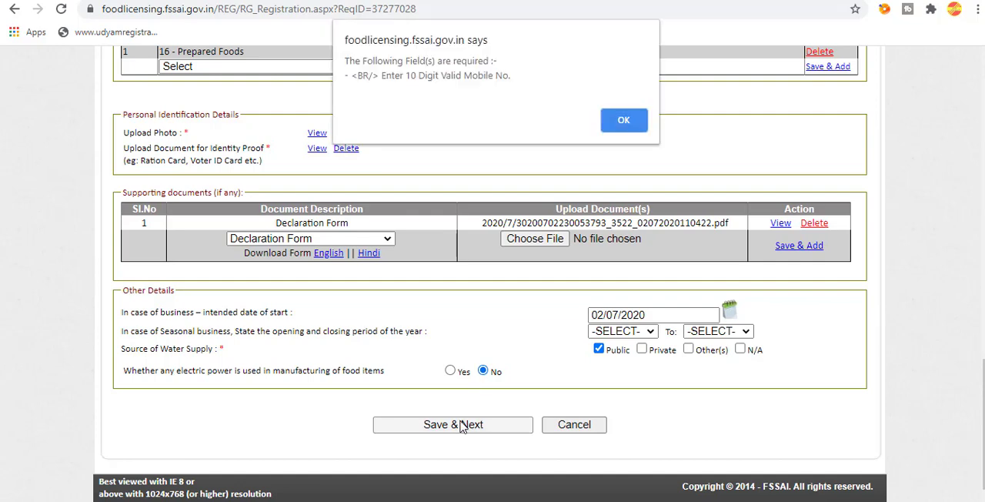
{"action": "left_click", "coordinate": [624, 124]}
Complete the mobile number in the contact details so it has 10 digits and save the application.
{"action": "scroll", "coordinate": [697, 179], "scroll_direction": "up", "scroll_amount": 4}
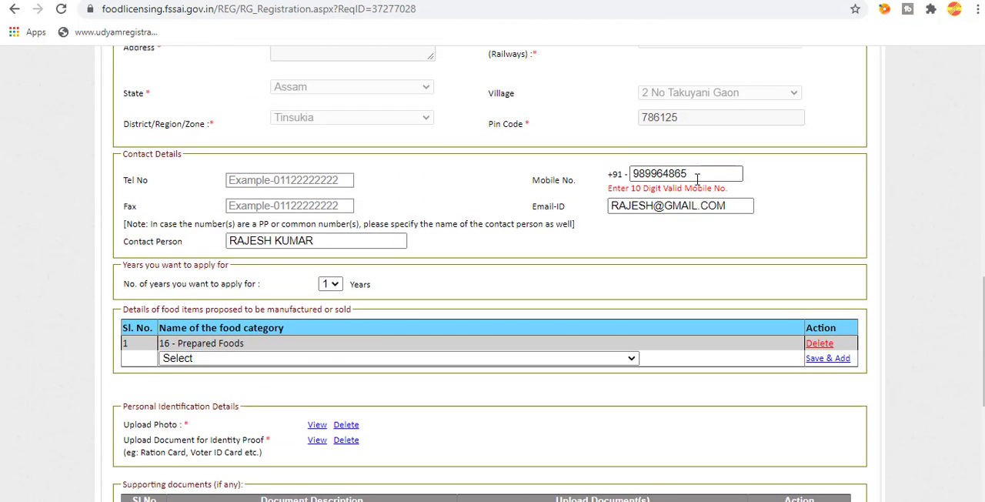
{"action": "left_click", "coordinate": [697, 176]}
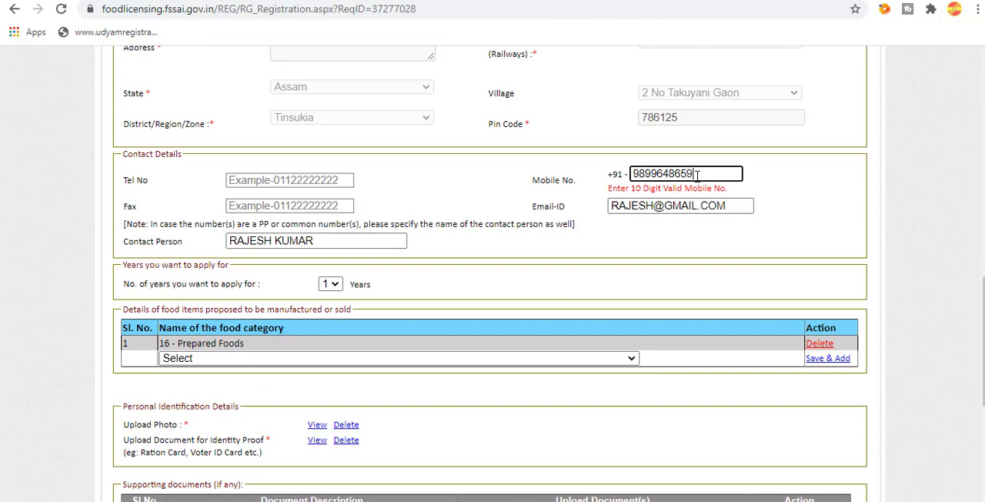
{"action": "type", "text": "9"}
{"action": "scroll", "coordinate": [538, 308], "scroll_direction": "down", "scroll_amount": 4}
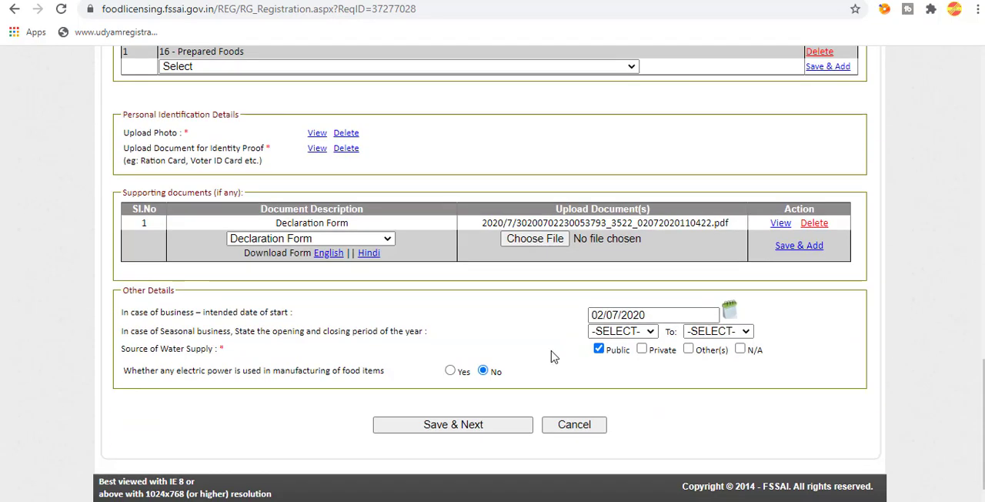
{"action": "left_click", "coordinate": [496, 430]}
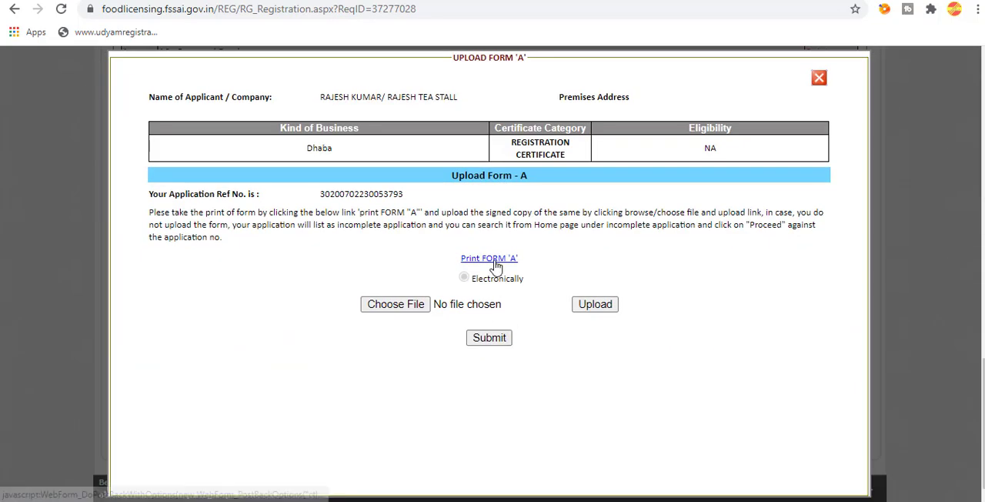
Open the printable Form "A" and save it as a PDF named Untitled Document in the Downloads folder.
{"action": "left_click", "coordinate": [496, 265]}
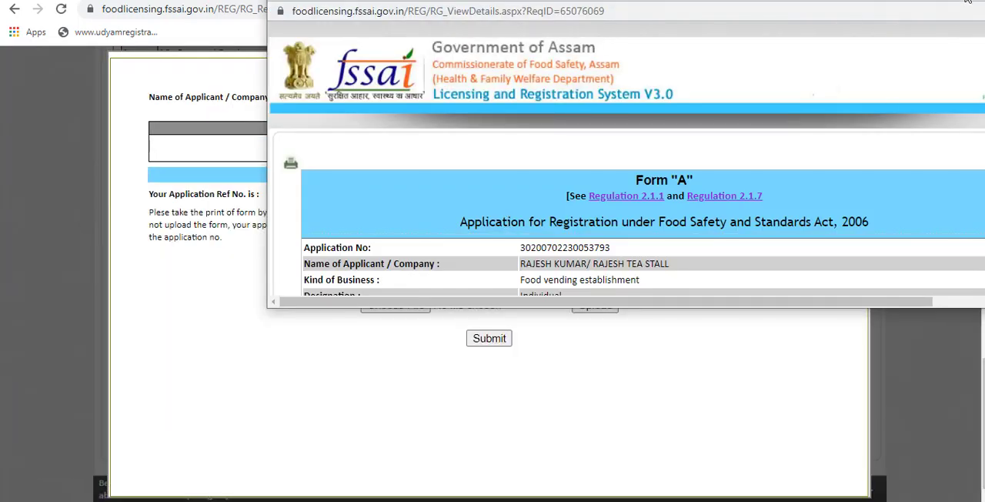
{"action": "left_click", "coordinate": [963, 1]}
{"action": "scroll", "coordinate": [583, 201], "scroll_direction": "down", "scroll_amount": 3}
{"action": "scroll", "coordinate": [582, 202], "scroll_direction": "up", "scroll_amount": 3}
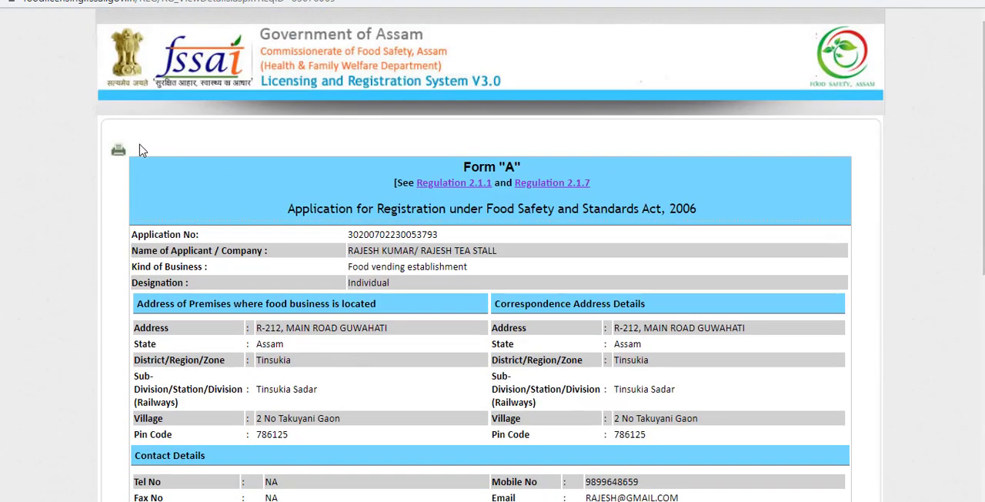
{"action": "left_click", "coordinate": [118, 150]}
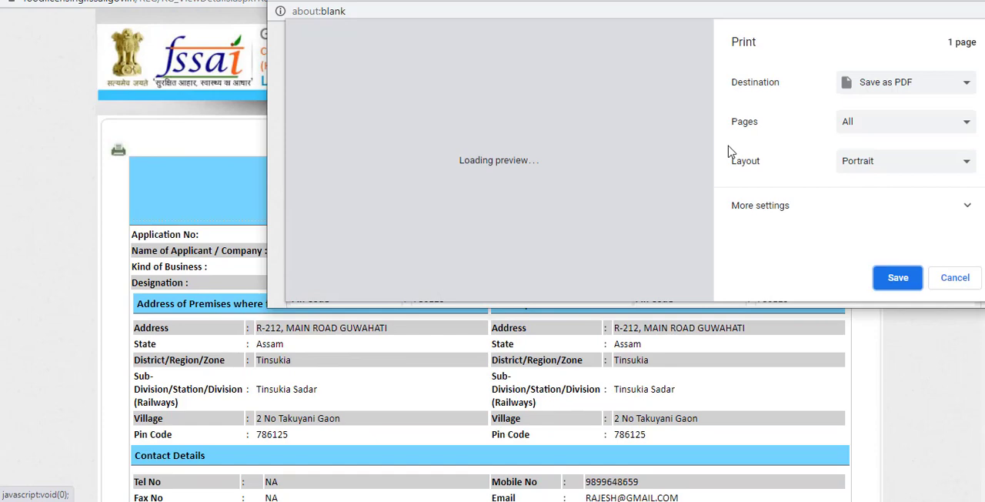
{"action": "left_click", "coordinate": [902, 278]}
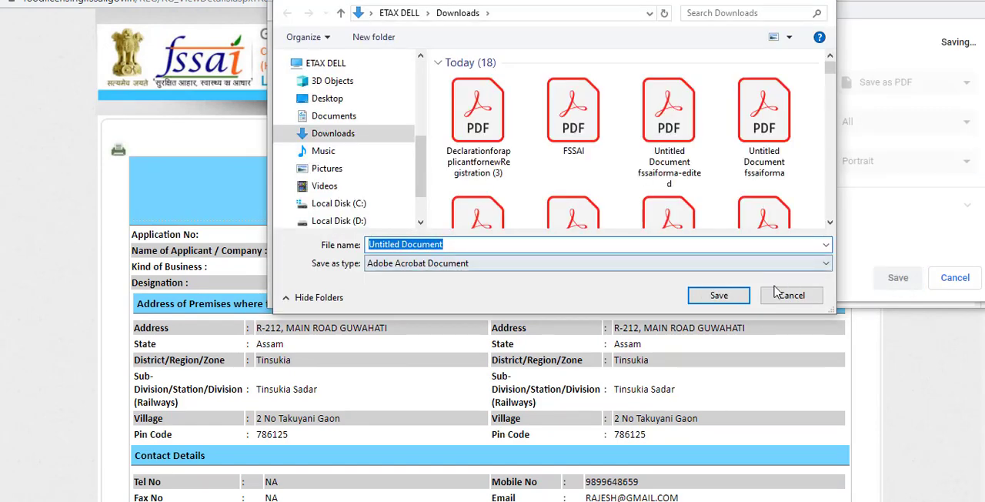
{"action": "left_click", "coordinate": [715, 294]}
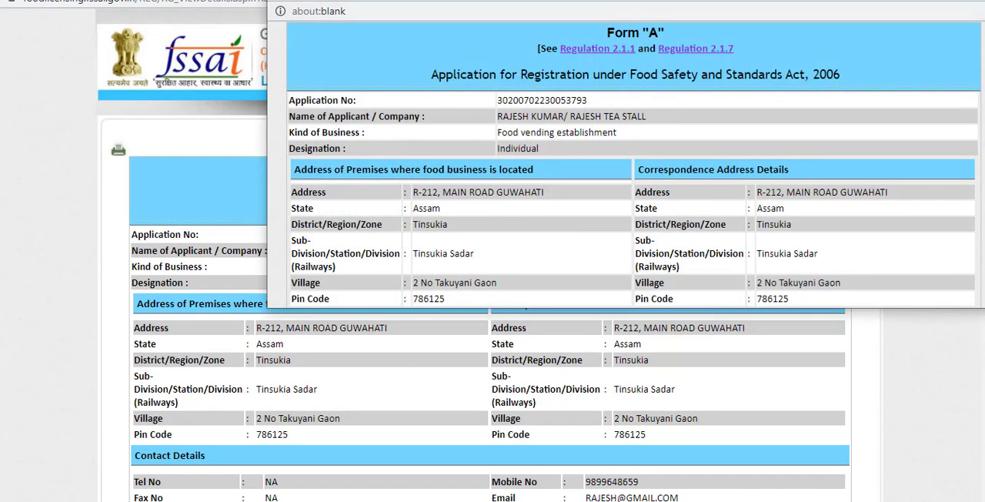
Examine the place, date and applicant signature fields at the end of Form "A" and close the form.
{"action": "scroll", "coordinate": [736, 233], "scroll_direction": "down", "scroll_amount": 5}
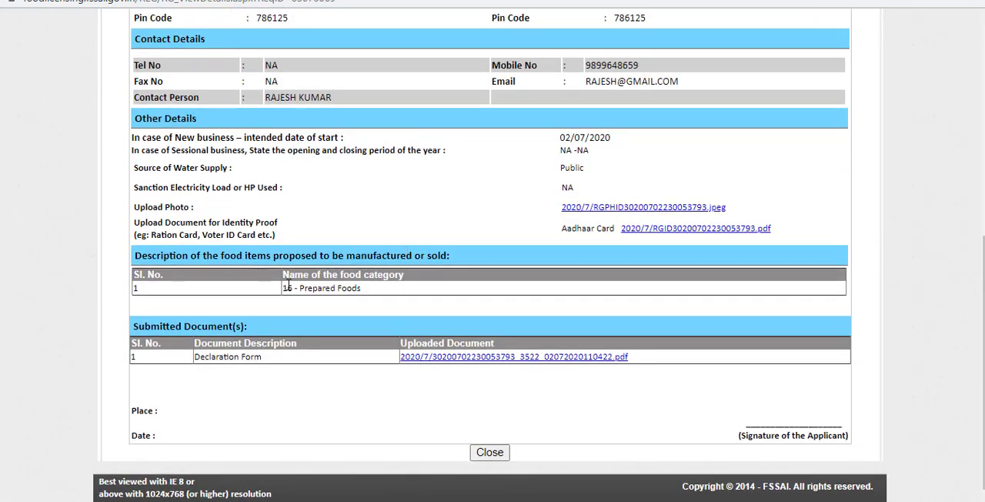
{"action": "key", "text": "shift"}
{"action": "left_click_drag", "start_coordinate": [177, 413], "coordinate": [201, 406]}
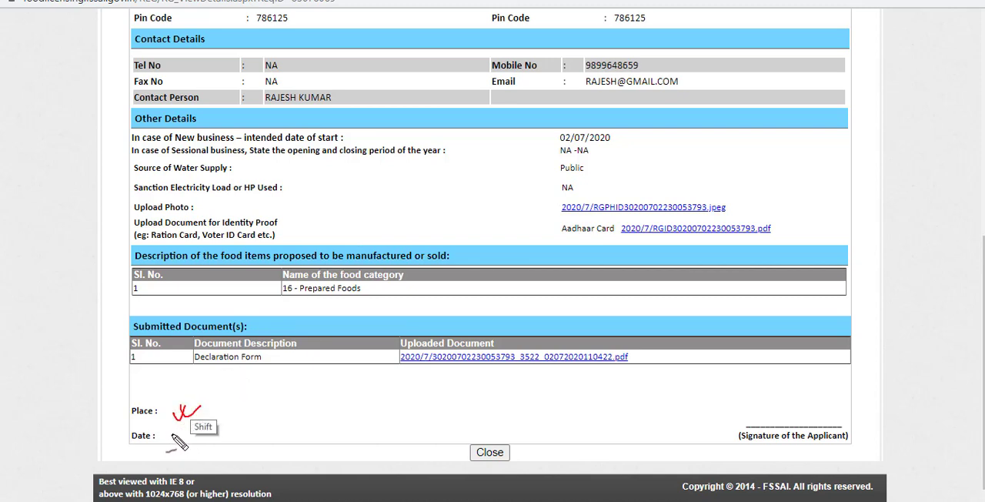
{"action": "left_click_drag", "start_coordinate": [174, 432], "coordinate": [202, 426]}
{"action": "mouse_move", "coordinate": [762, 395]}
{"action": "left_mouse_down"}
{"action": "mouse_move", "coordinate": [750, 400]}
{"action": "mouse_move", "coordinate": [815, 398]}
{"action": "left_mouse_up"}
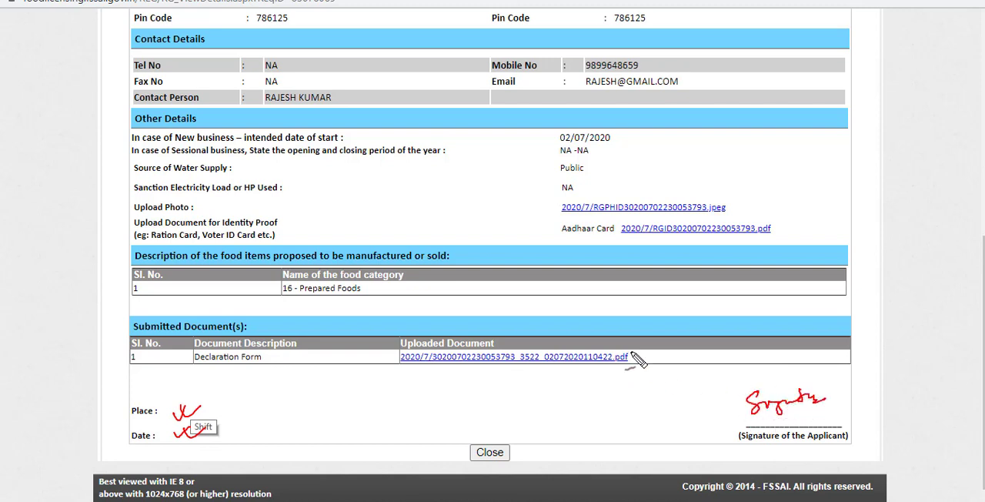
{"action": "key", "text": "Escape"}
{"action": "left_click", "coordinate": [498, 451]}
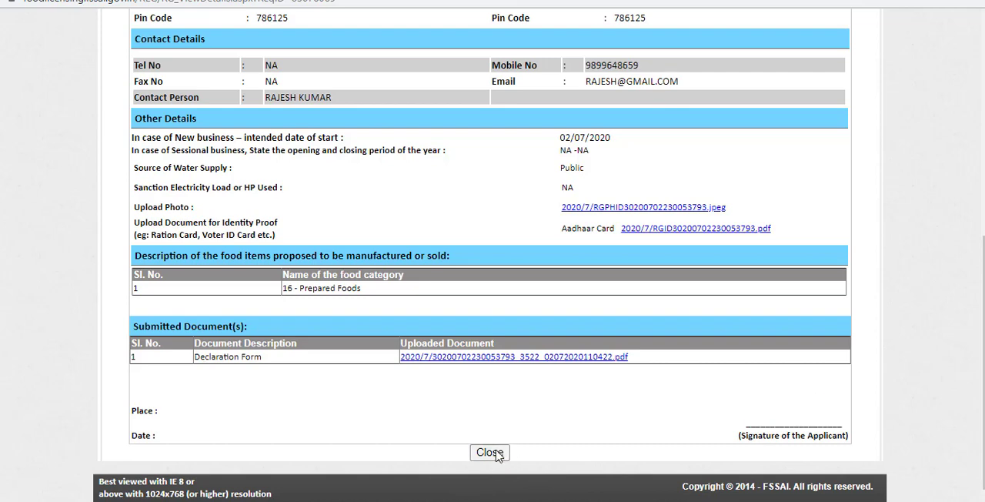
Upload Untitled Document.pdf from the Downloads folder as the signed copy of Form "A".
{"action": "left_click", "coordinate": [416, 318]}
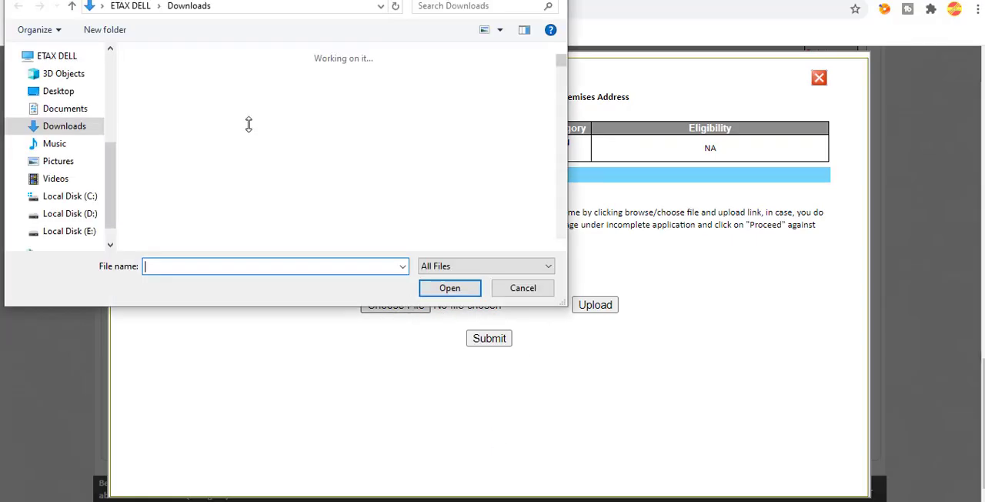
{"action": "double_click", "coordinate": [168, 116]}
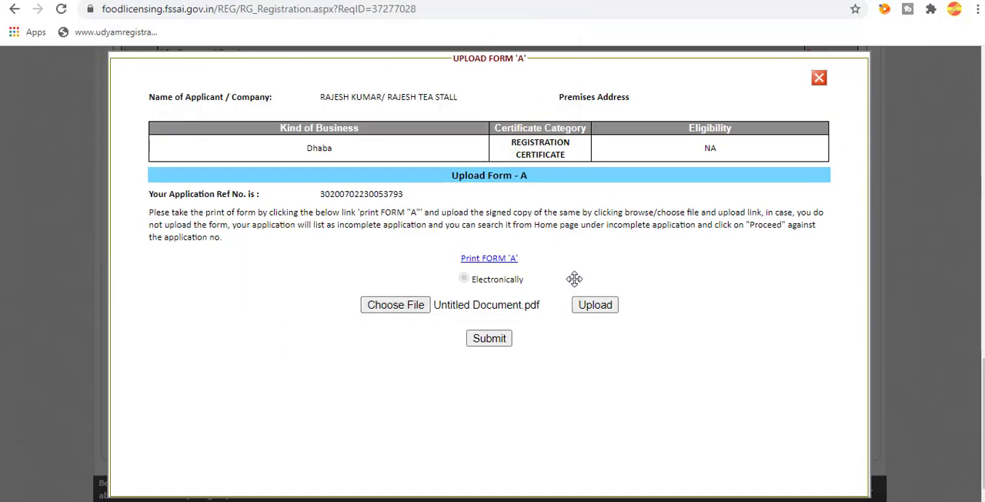
{"action": "left_click", "coordinate": [602, 313]}
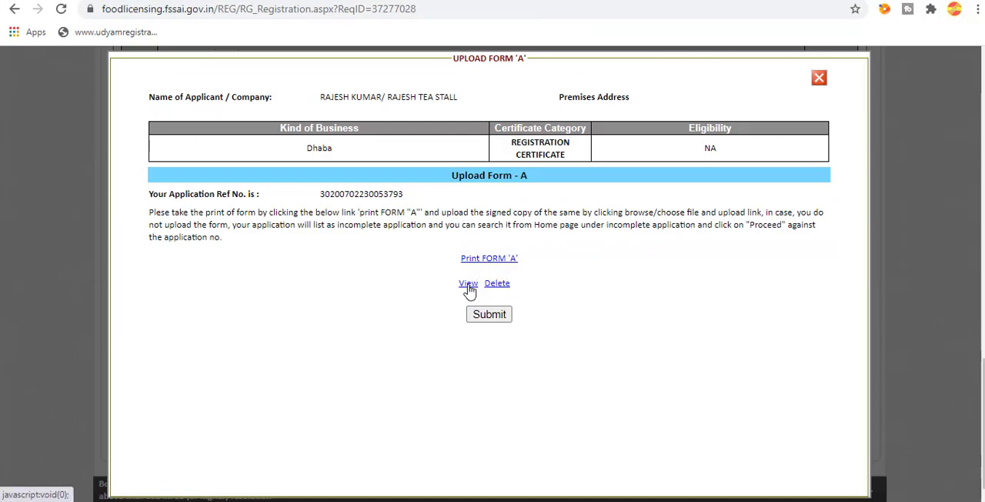
View the uploaded Form "A" document, check its contents and close it.
{"action": "left_click", "coordinate": [470, 284]}
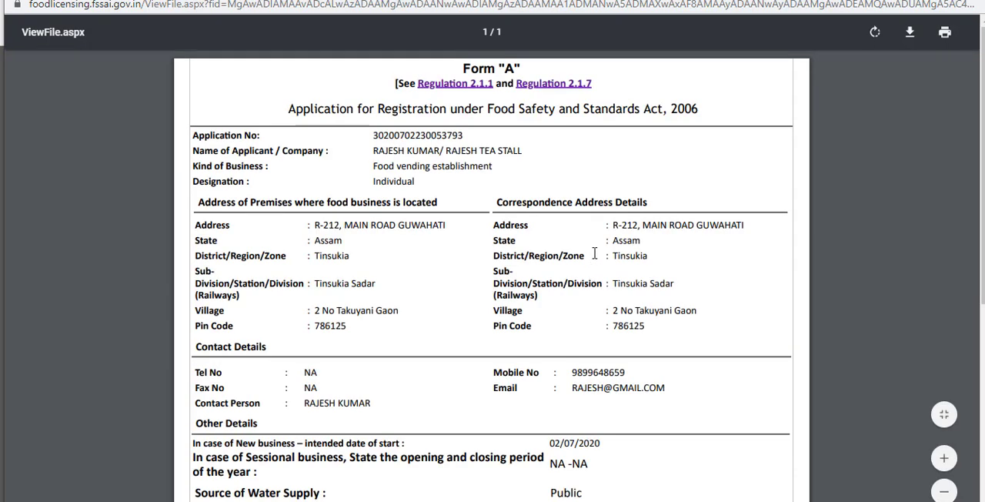
{"action": "scroll", "coordinate": [594, 249], "scroll_direction": "down", "scroll_amount": 3}
{"action": "scroll", "coordinate": [597, 252], "scroll_direction": "up", "scroll_amount": 3}
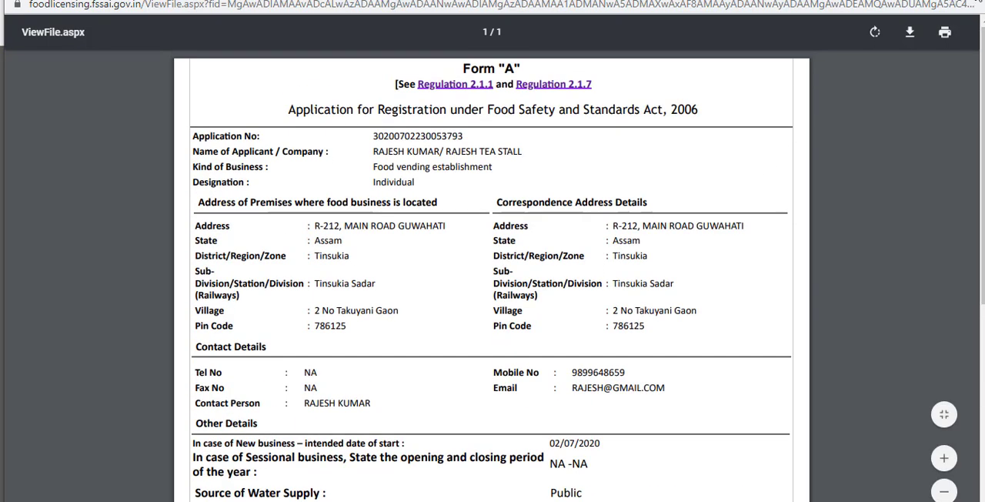
{"action": "left_click", "coordinate": [975, 1]}
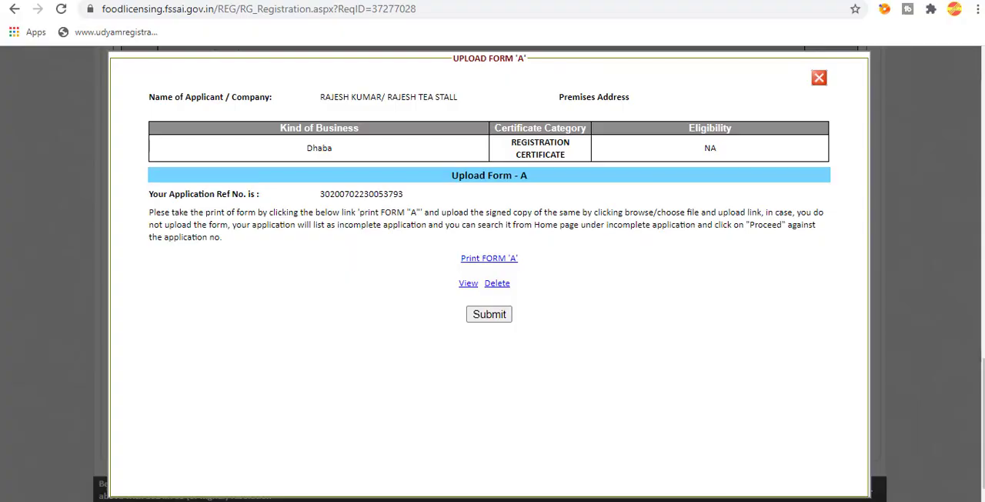
Submit the uploaded Form "A" and submit the payment details with online payment through RazorPay as the mode.
{"action": "left_click", "coordinate": [491, 315]}
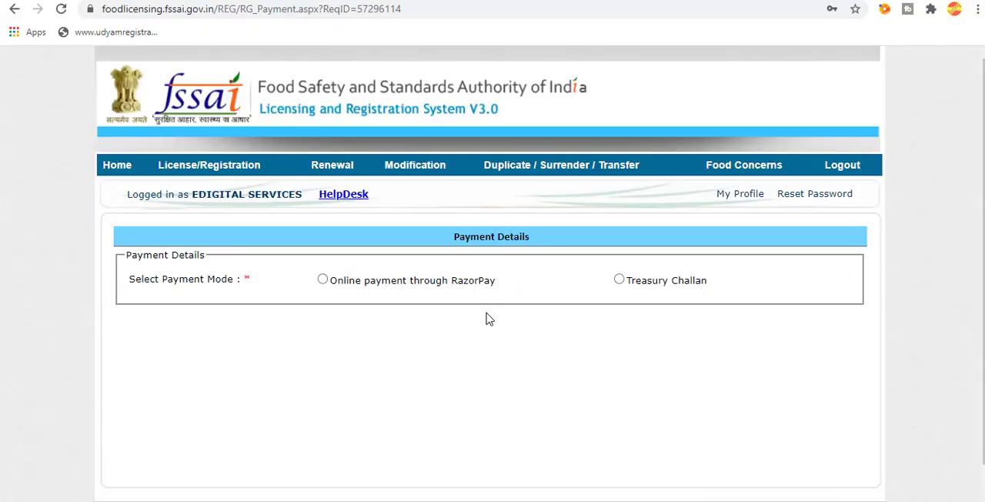
{"action": "left_click", "coordinate": [430, 280]}
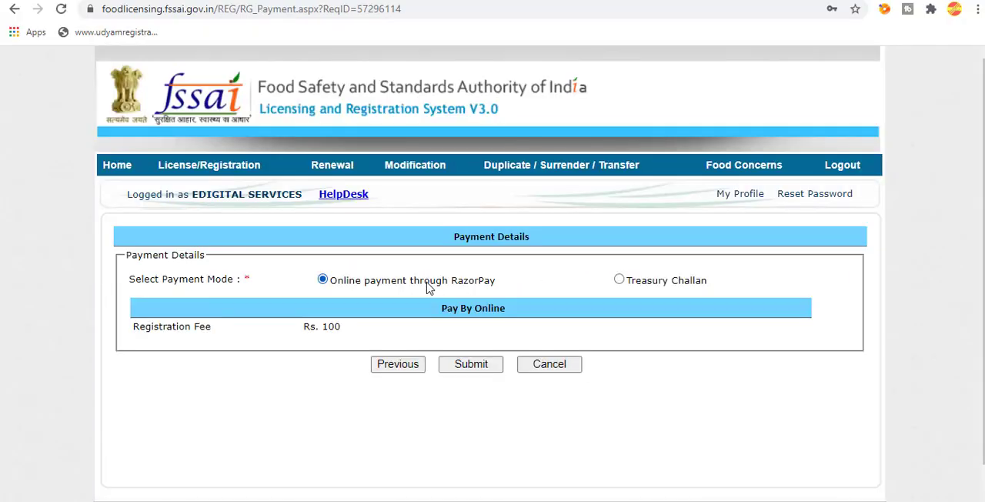
{"action": "left_click", "coordinate": [479, 366]}
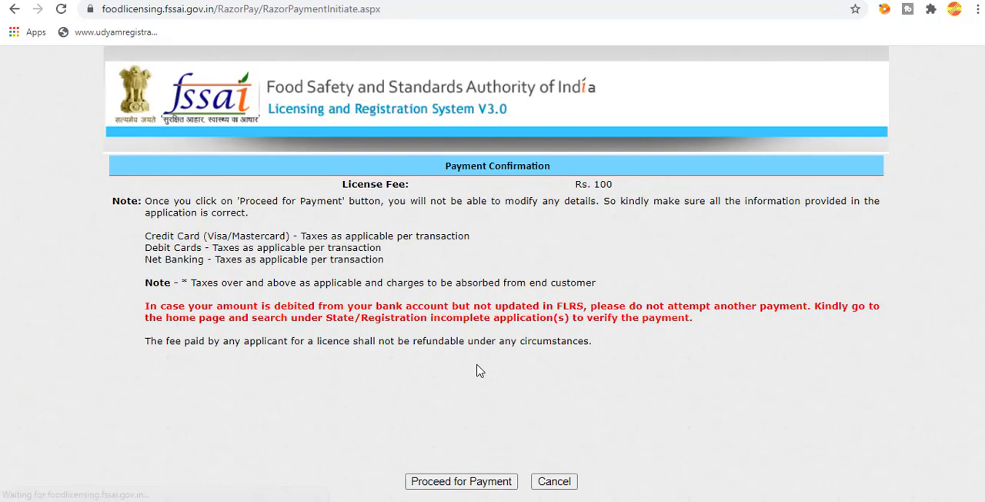
Proceed to the RazorPay checkout for the Rs. 100 registration fee and choose Netbanking.
{"action": "left_click", "coordinate": [493, 485]}
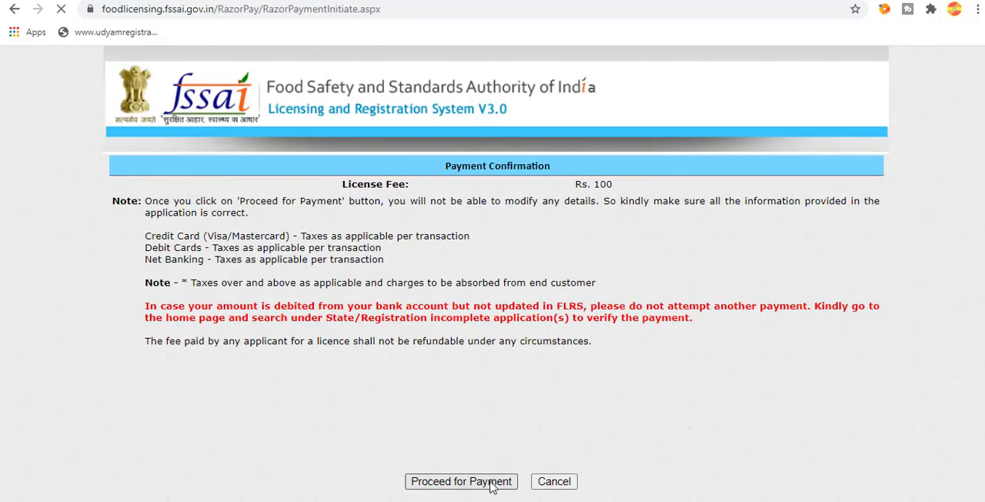
{"action": "left_click", "coordinate": [453, 253]}
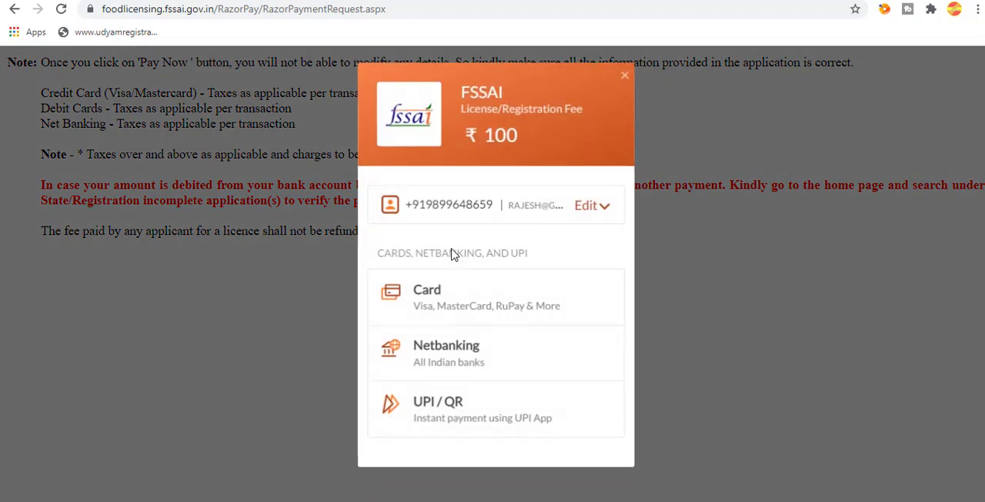
{"action": "left_click", "coordinate": [459, 364]}
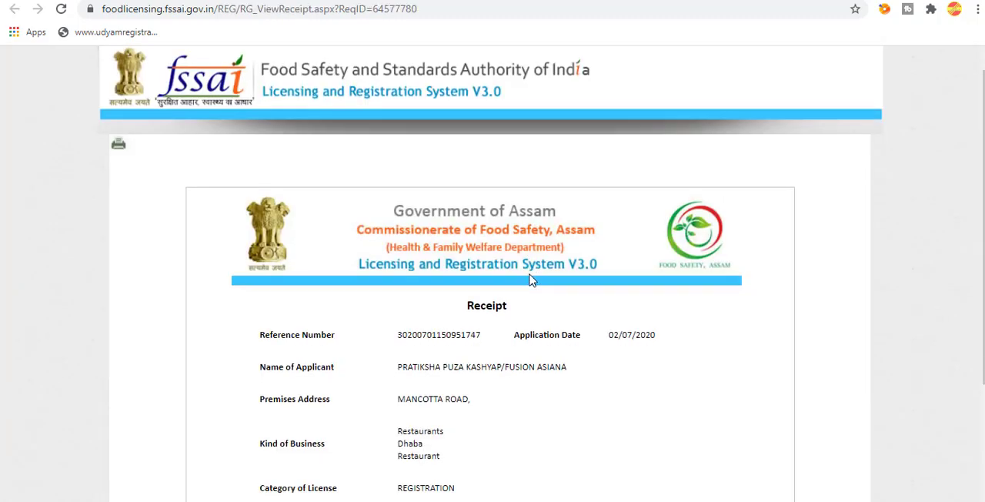
Review the registration receipt issued for a paid application.
{"action": "scroll", "coordinate": [530, 279], "scroll_direction": "down", "scroll_amount": 2}
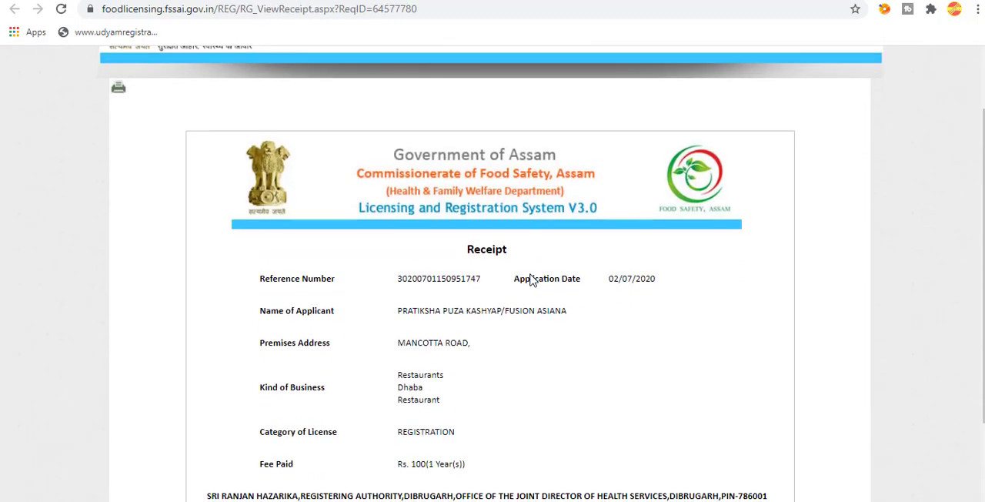